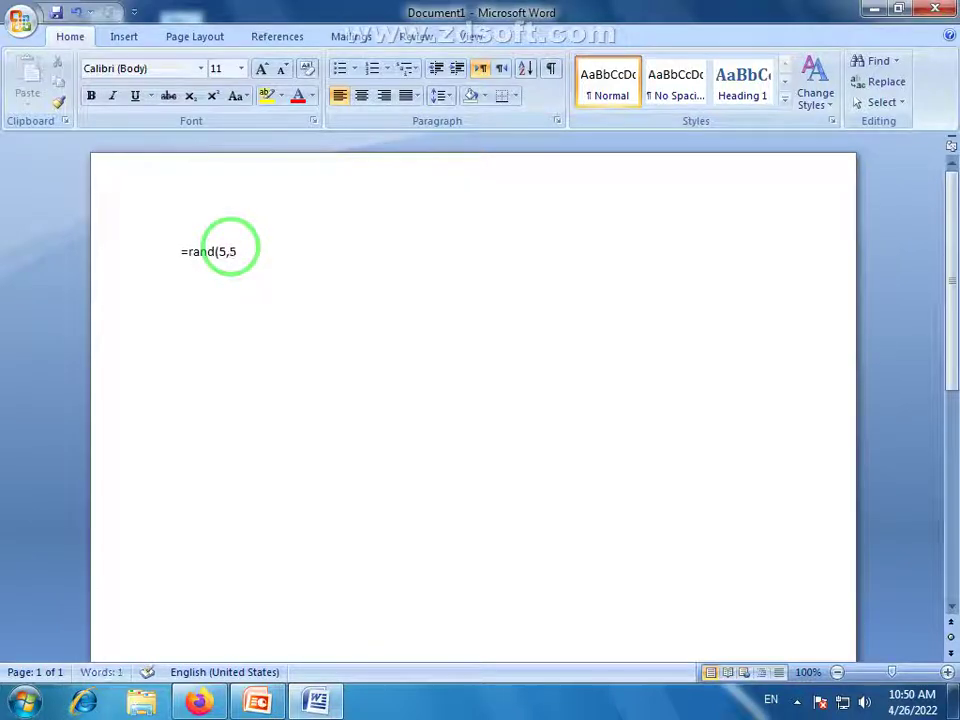
Generate sample paragraphs with =rand(5,5) and set the whole text to font size 12
key(Return)
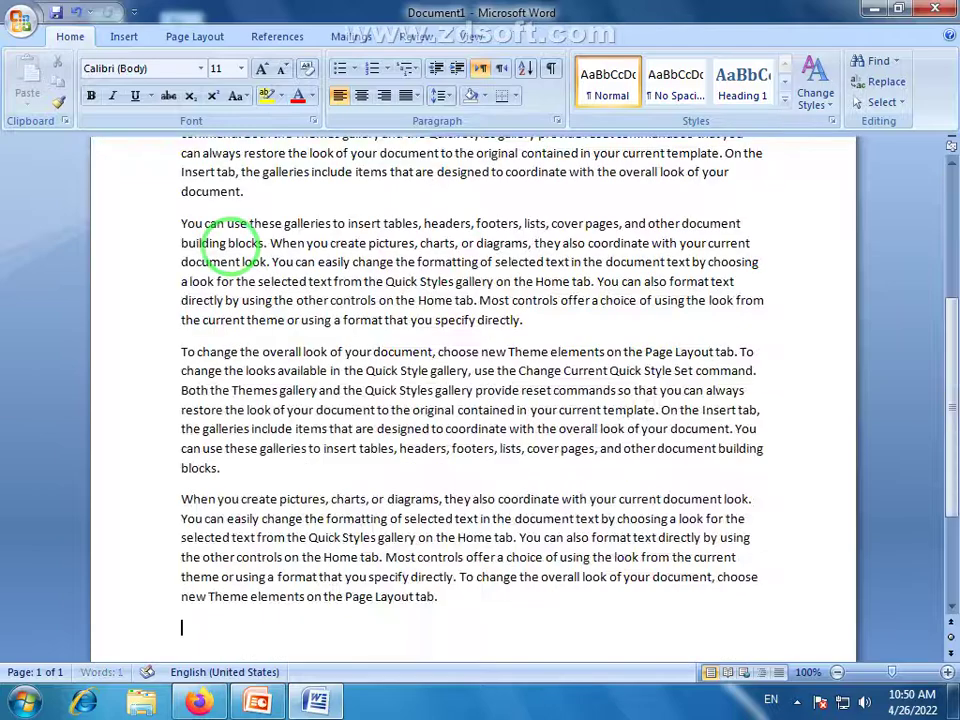
scroll(565, 442, up, 5)
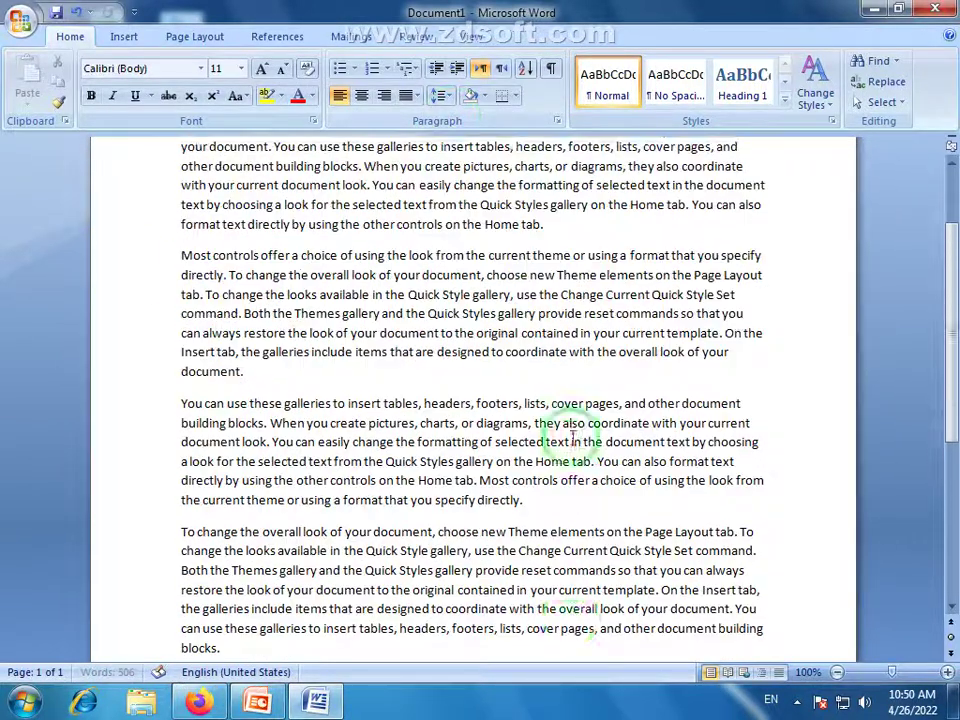
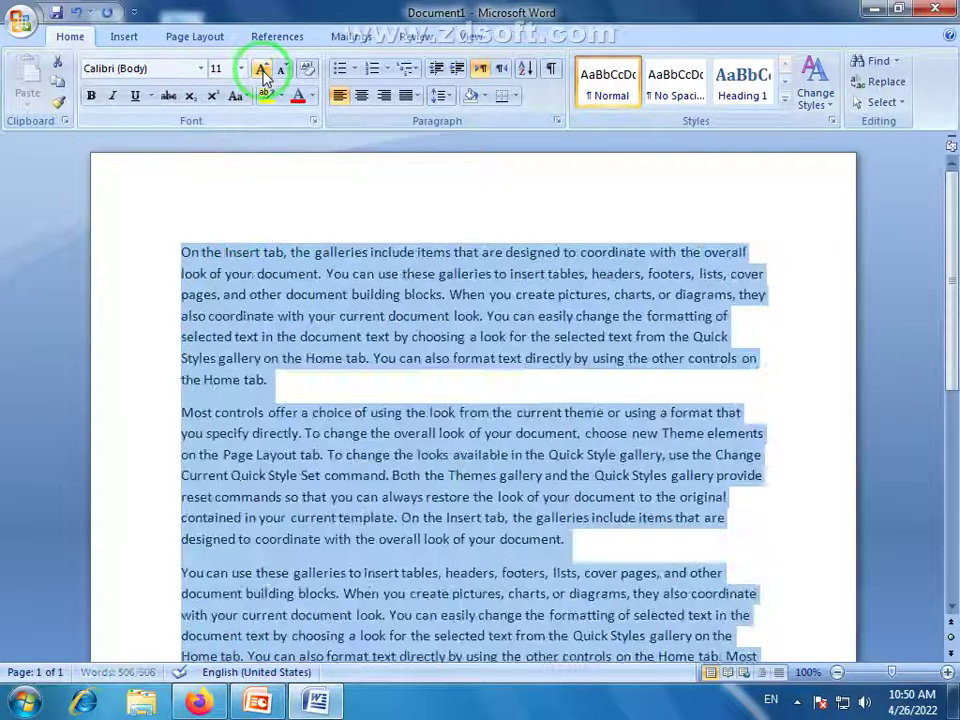
click(262, 72)
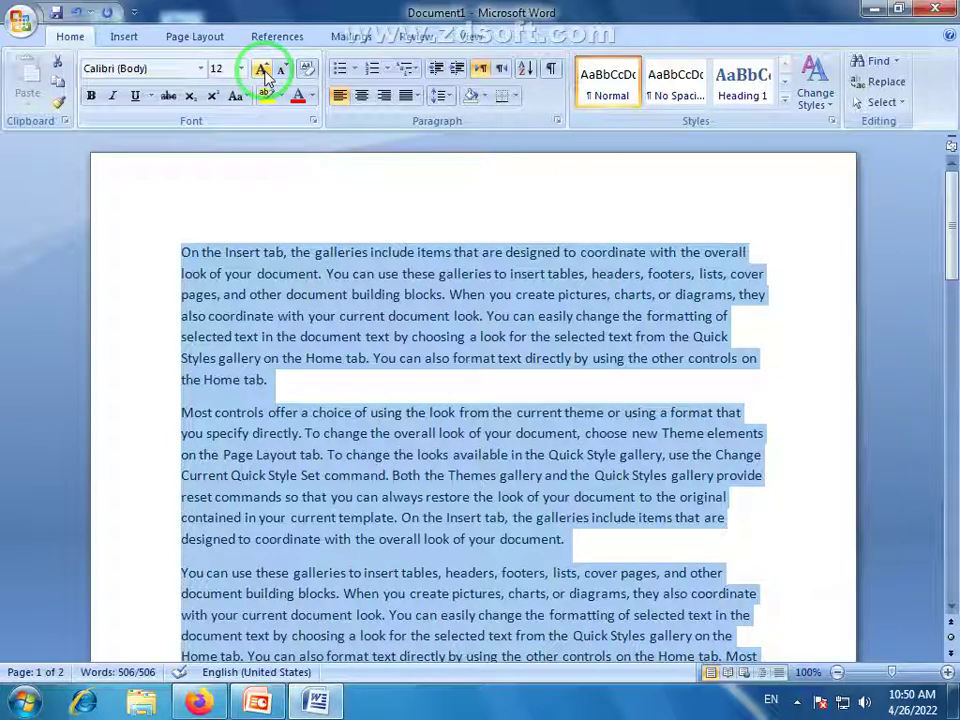
click(531, 411)
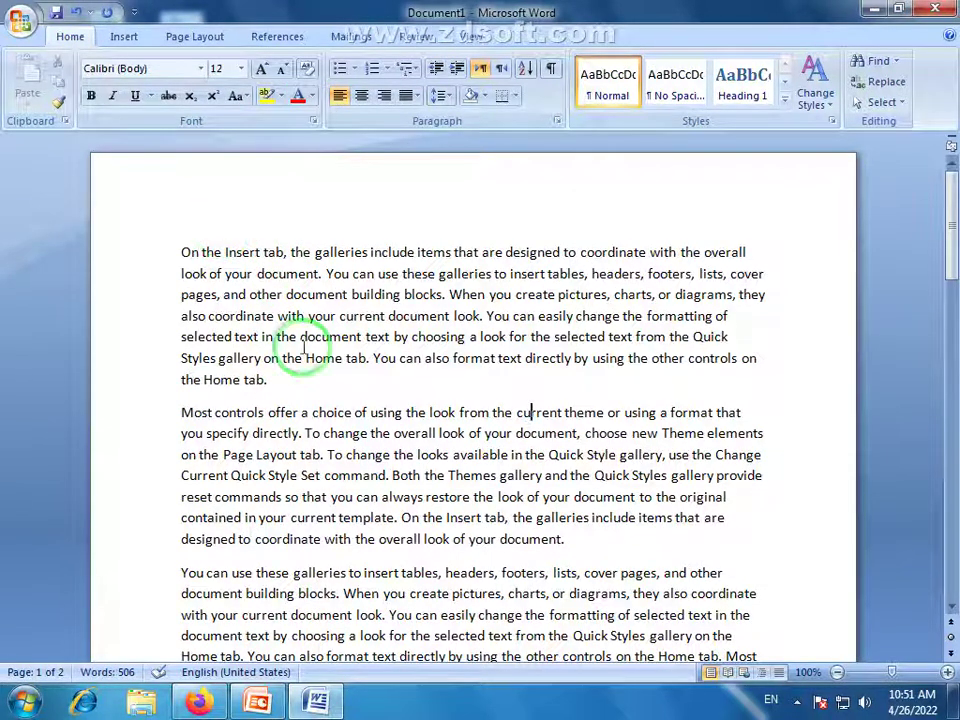
Justify all paragraphs of the document
drag(274, 380, 180, 250)
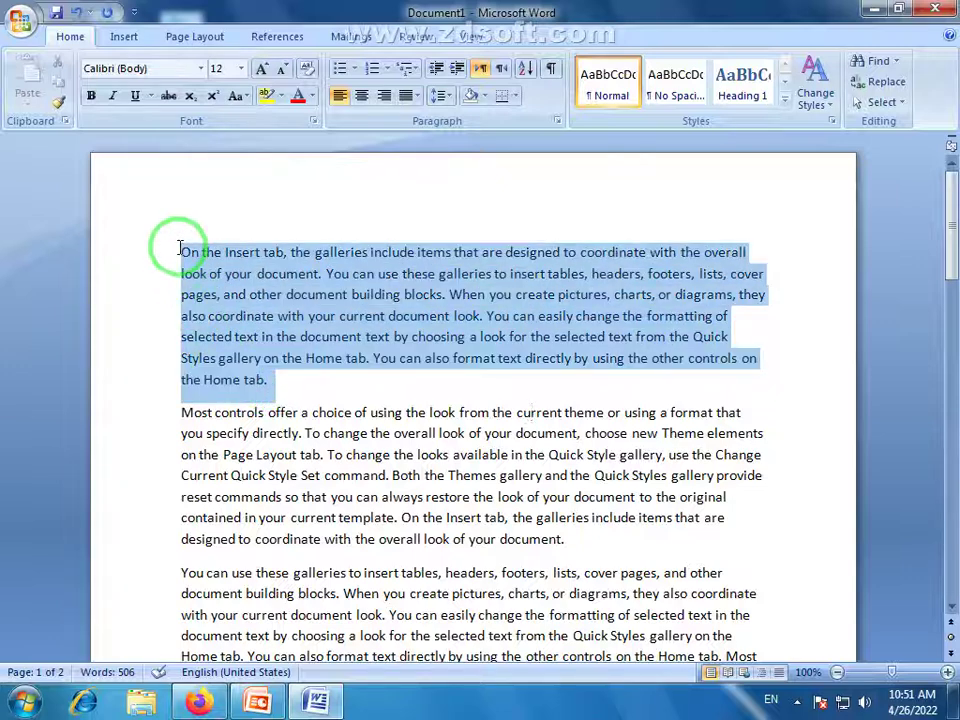
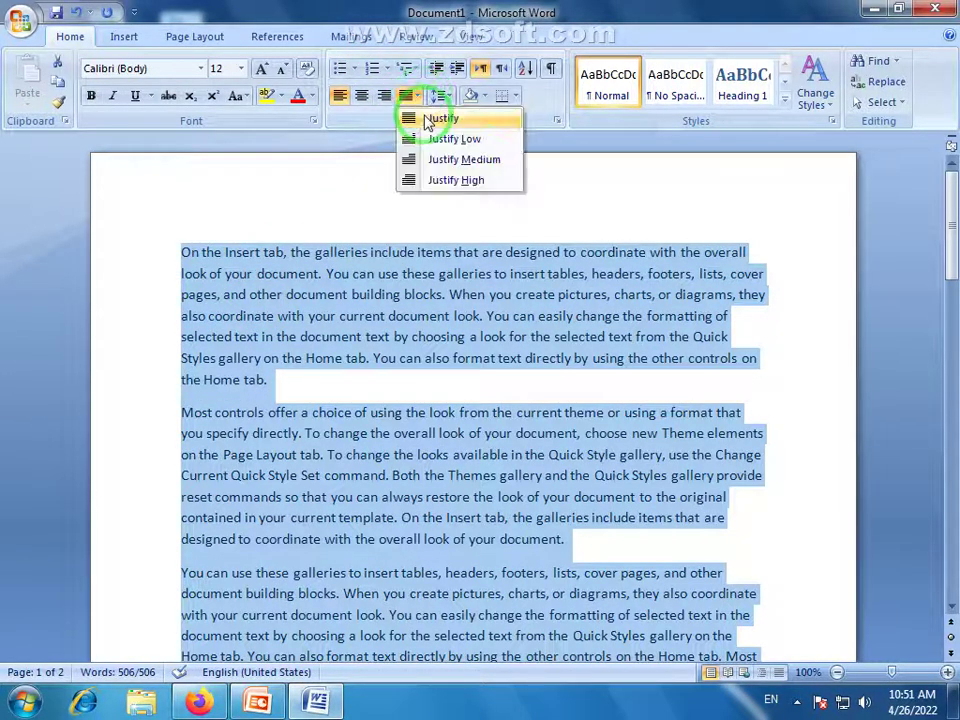
click(440, 119)
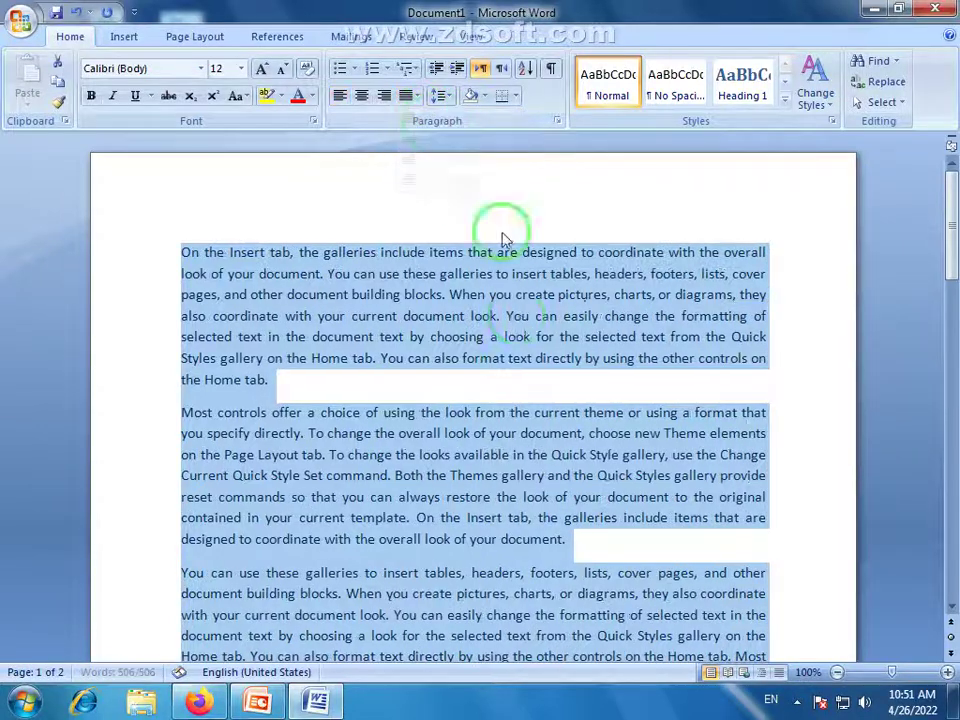
click(510, 311)
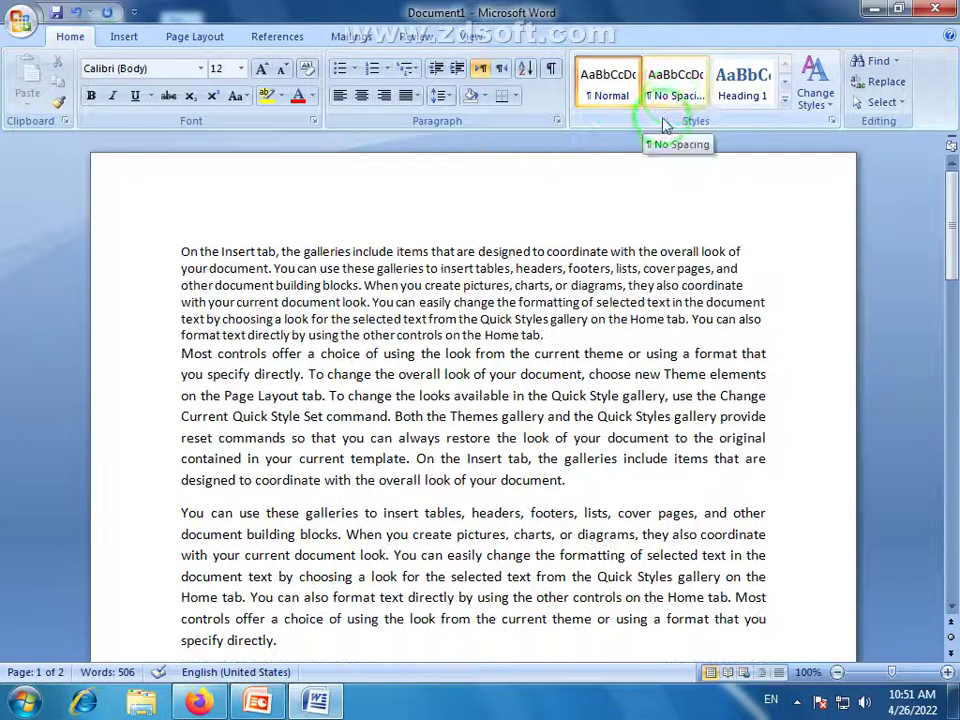
Add an empty line below the first paragraph and preview the Heading 1 style on that paragraph without applying it
key(Return)
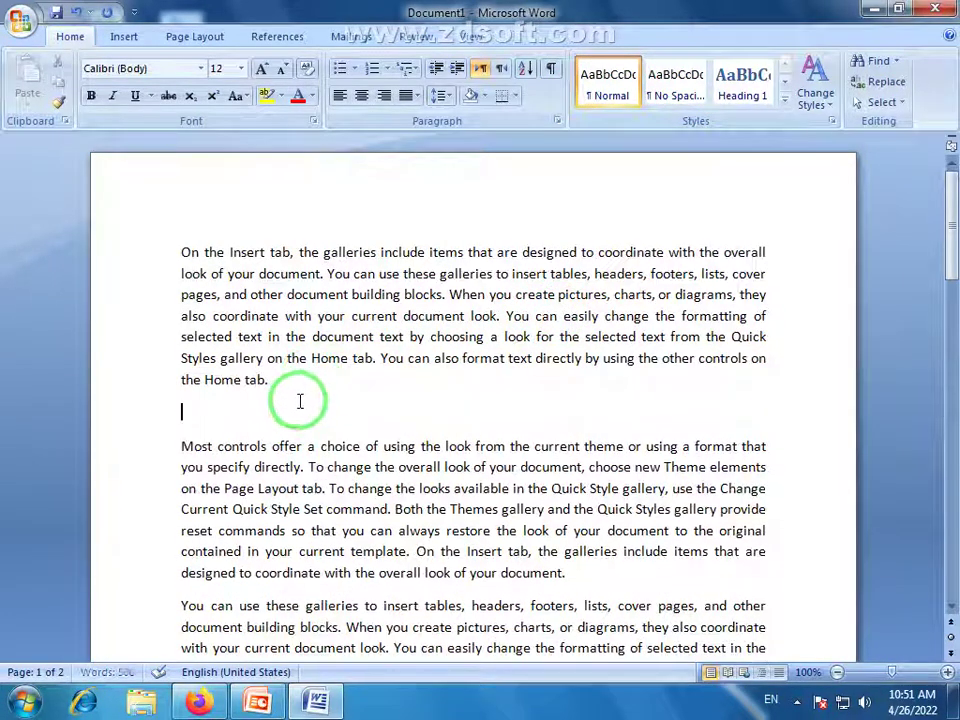
drag(294, 390, 176, 261)
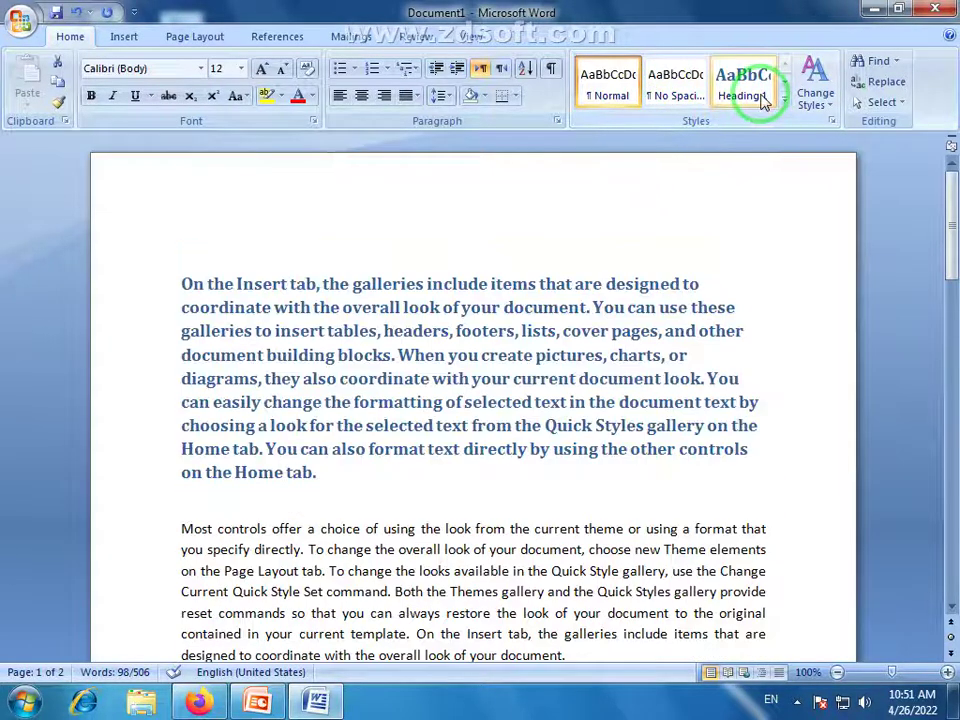
click(298, 337)
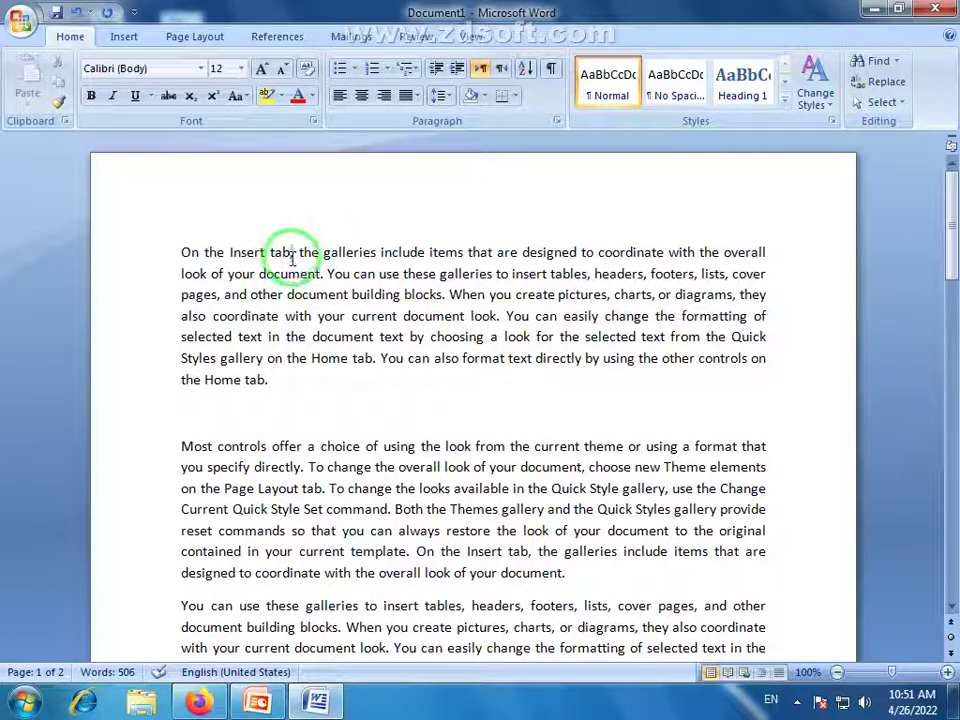
Split "On the Insert tab" (without its comma) and "Most controls offer a choice" onto their own lines above their paragraphs
key(Return)
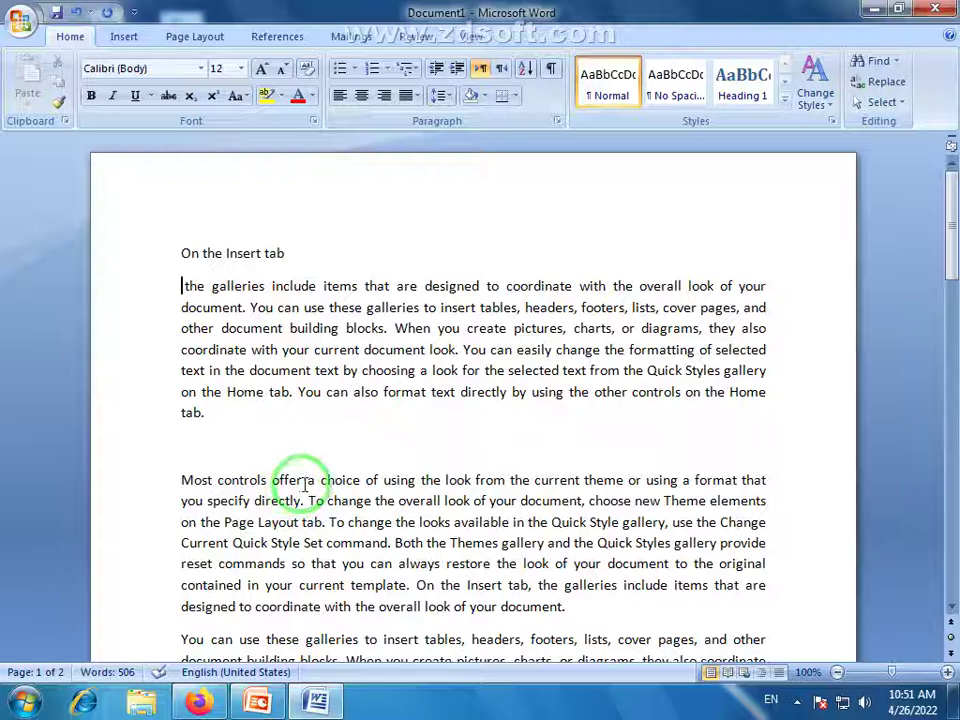
click(363, 480)
key(Return)
Split "of using the look from the" onto its own line and rejoin it with its paragraph
scroll(362, 570, down, 3)
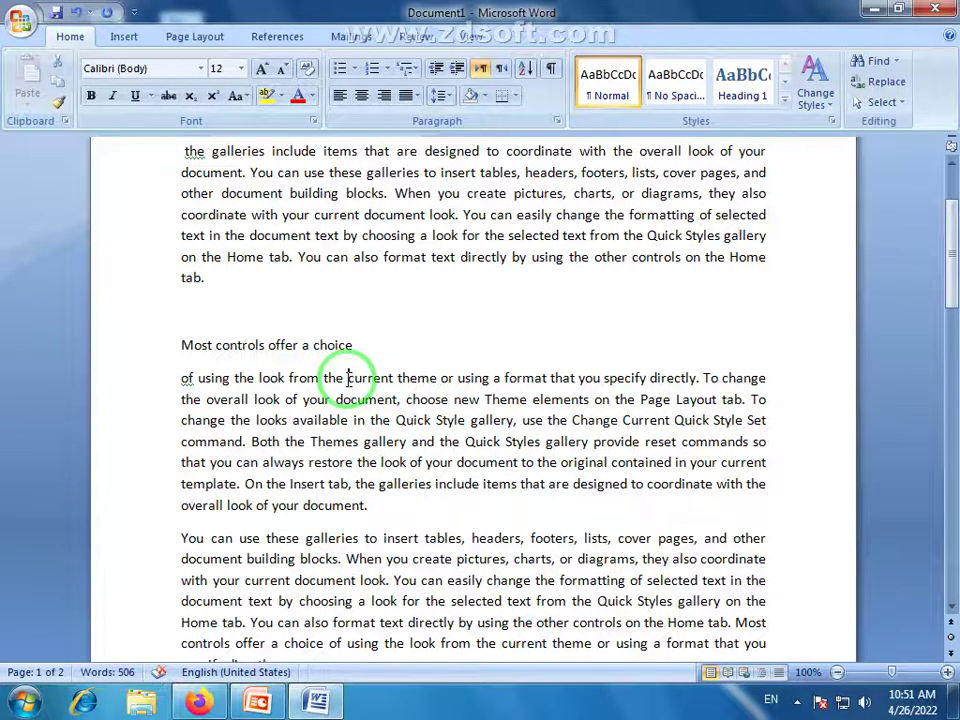
key(Return)
scroll(346, 484, up, 3)
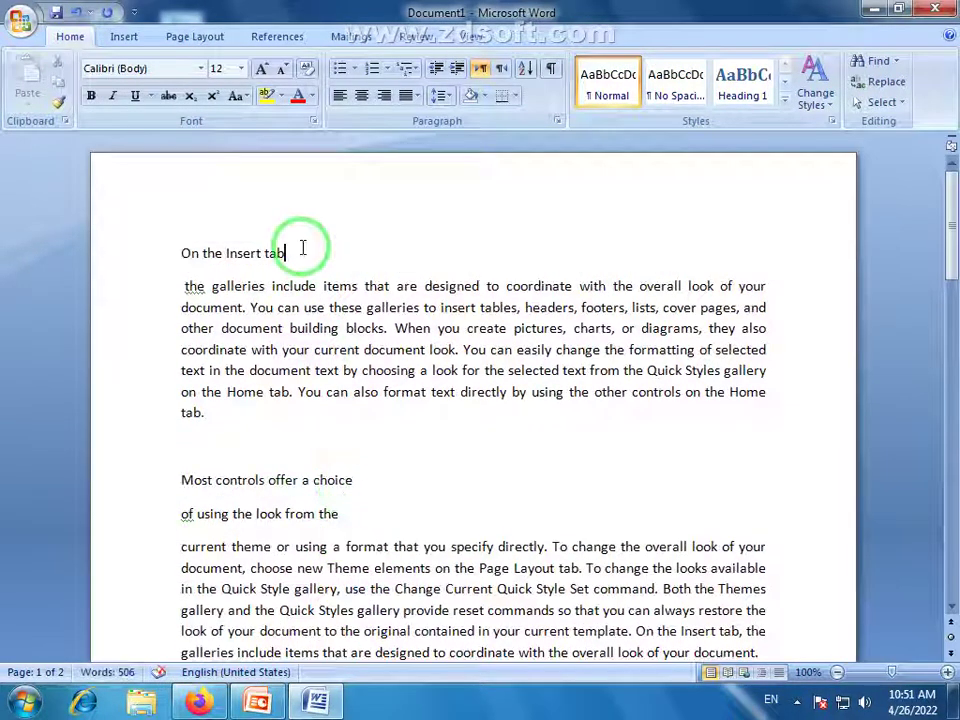
key(Delete)
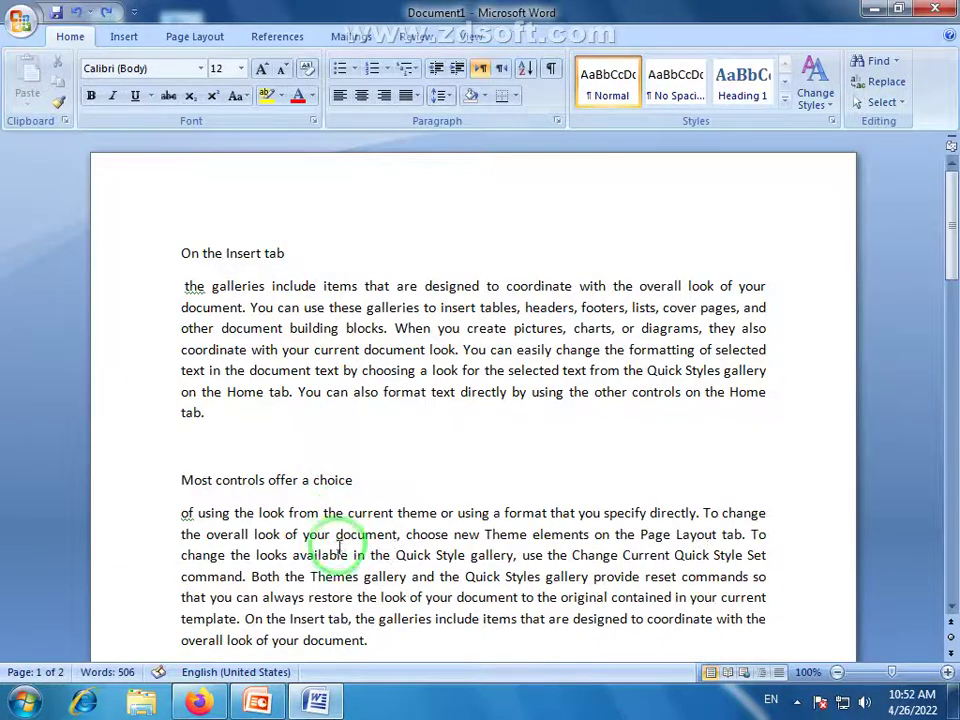
Apply the Heading 1 style to the lines "On the Insert tab" and "Most controls offer a choice"
drag(311, 253, 175, 249)
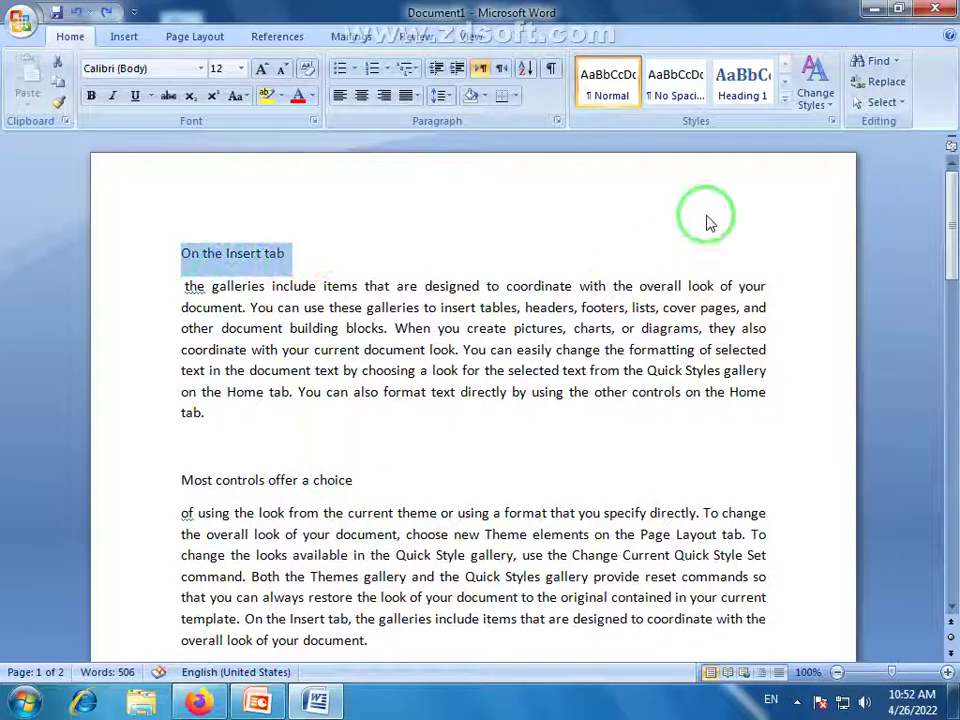
click(740, 90)
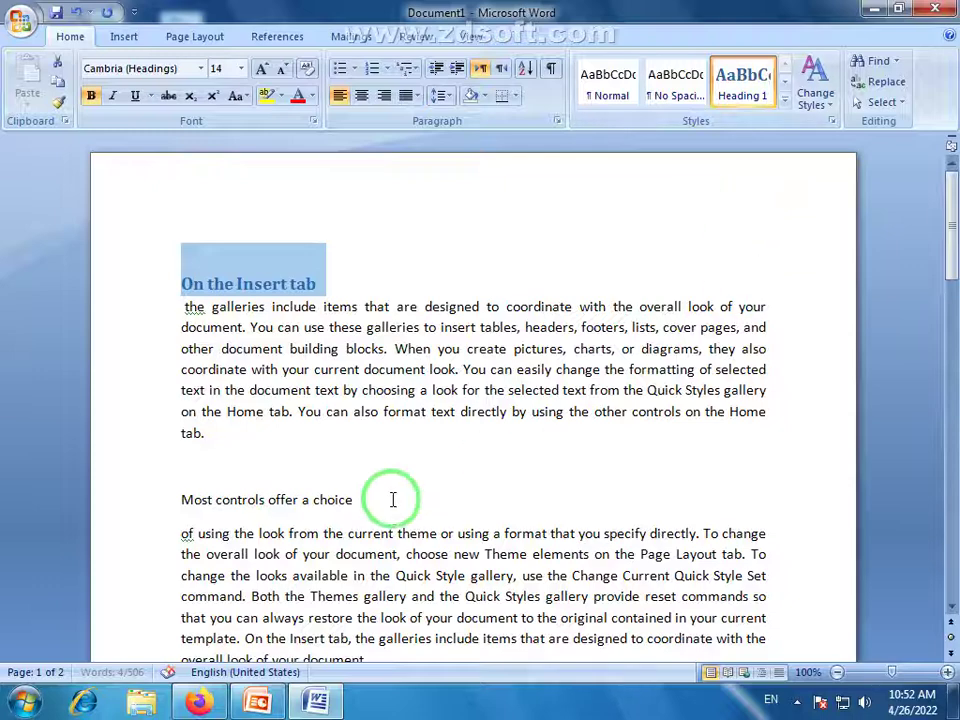
drag(360, 501, 171, 503)
click(760, 80)
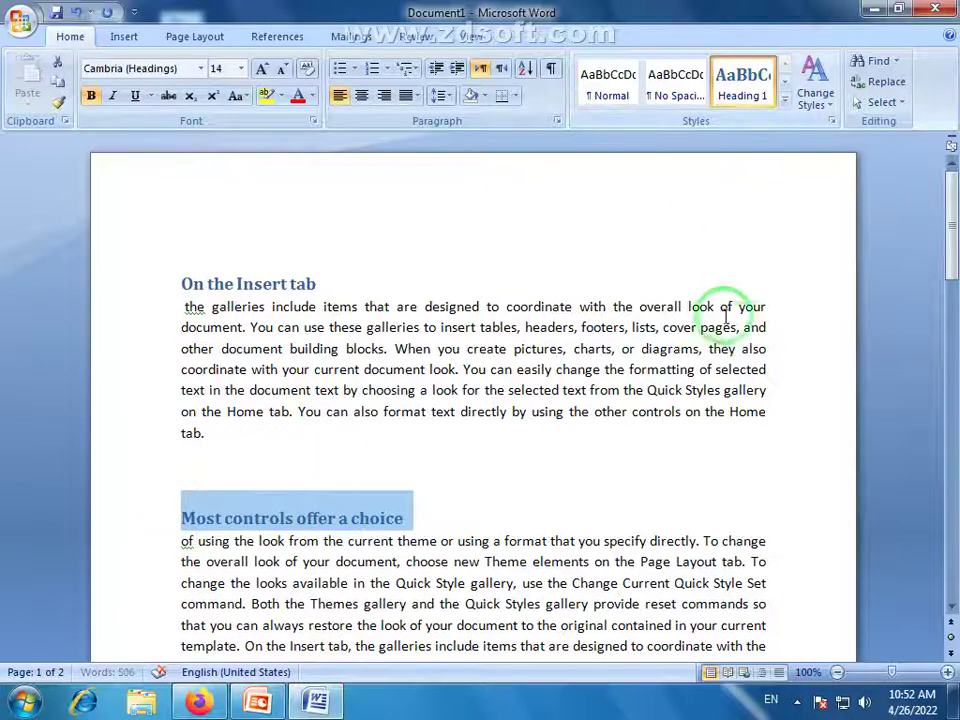
Remove the empty line above the heading "Most controls offer a choice"
scroll(514, 488, down, 1)
click(199, 442)
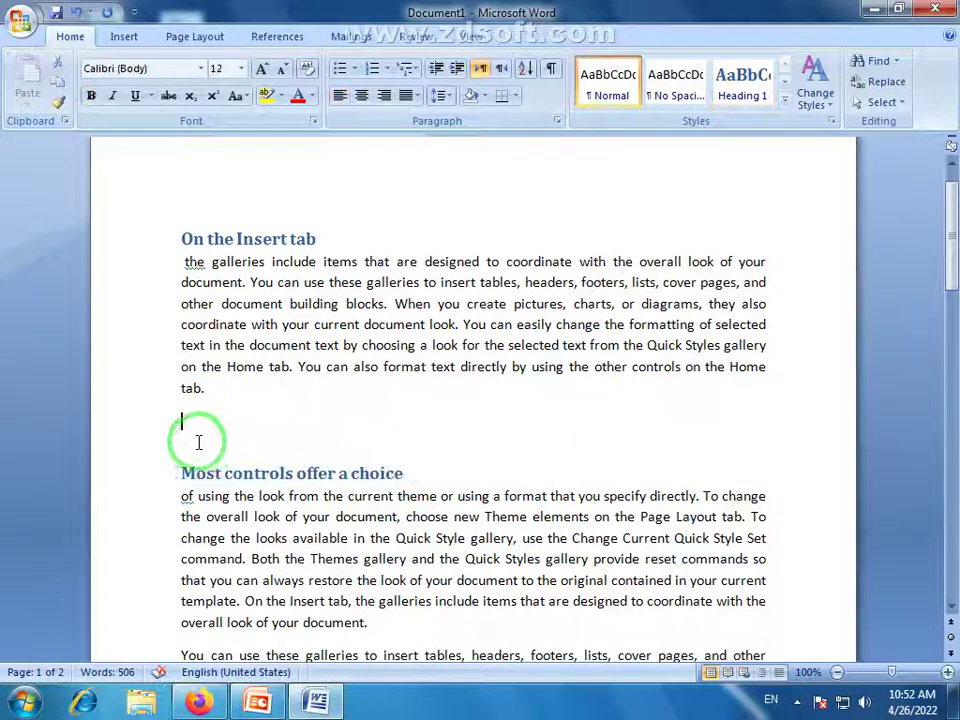
key(BackSpace)
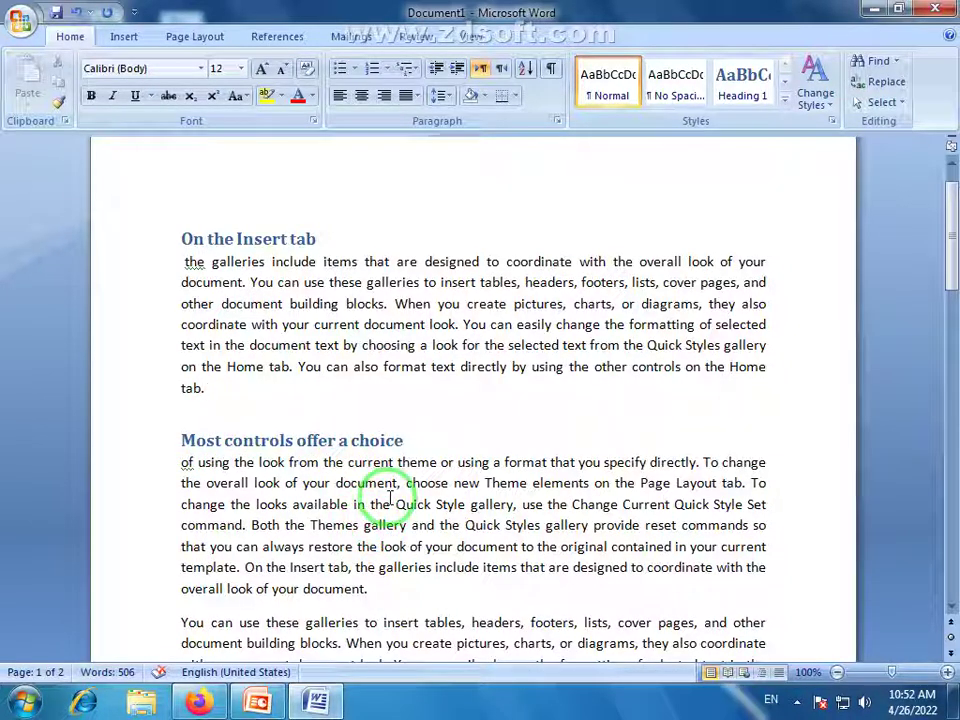
Preview other quick styles, such as Title, on the heading "Most controls offer a choice" without applying one
click(430, 446)
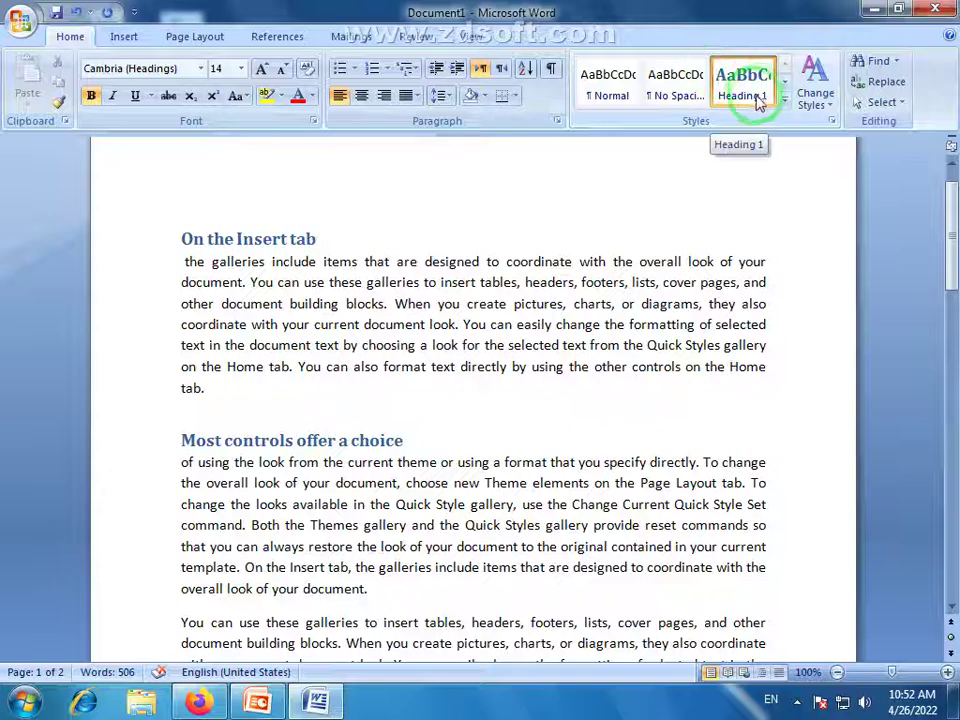
click(785, 98)
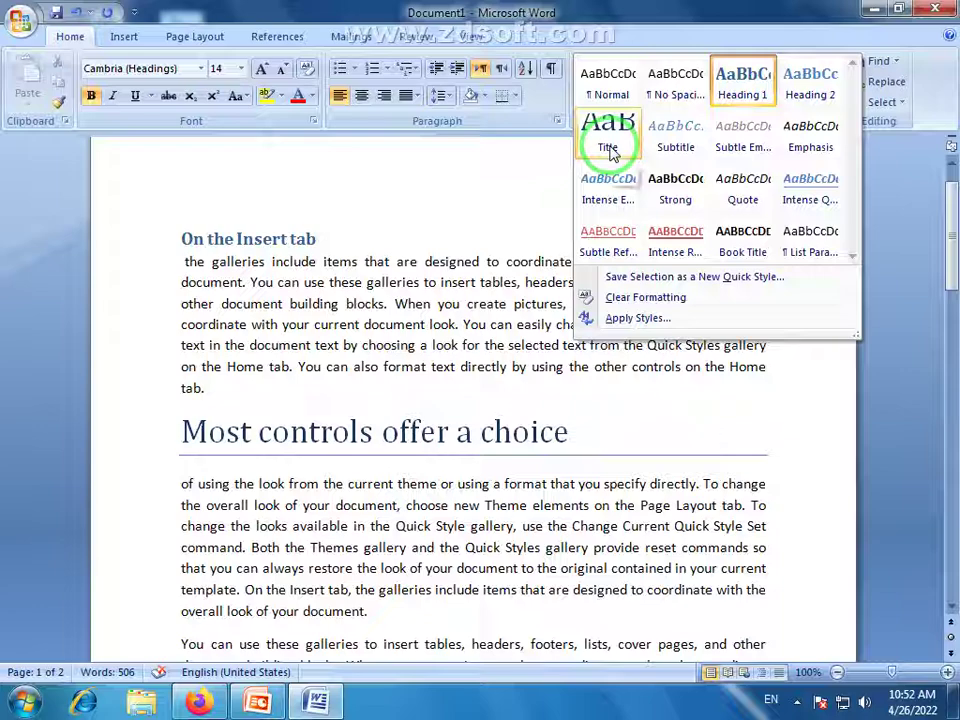
click(430, 440)
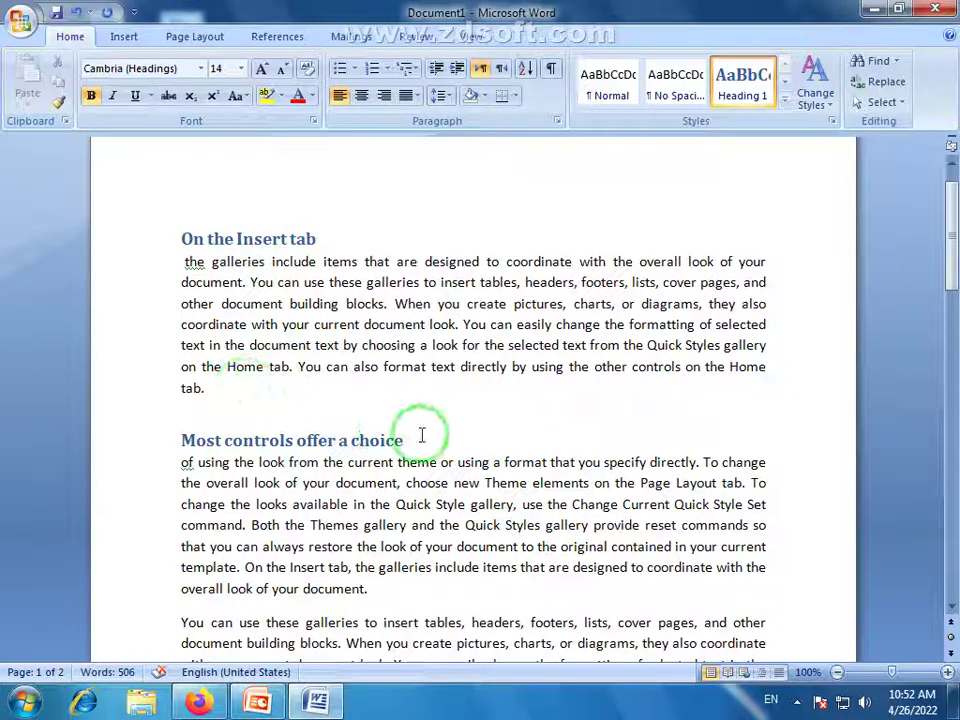
drag(381, 437, 226, 441)
click(343, 231)
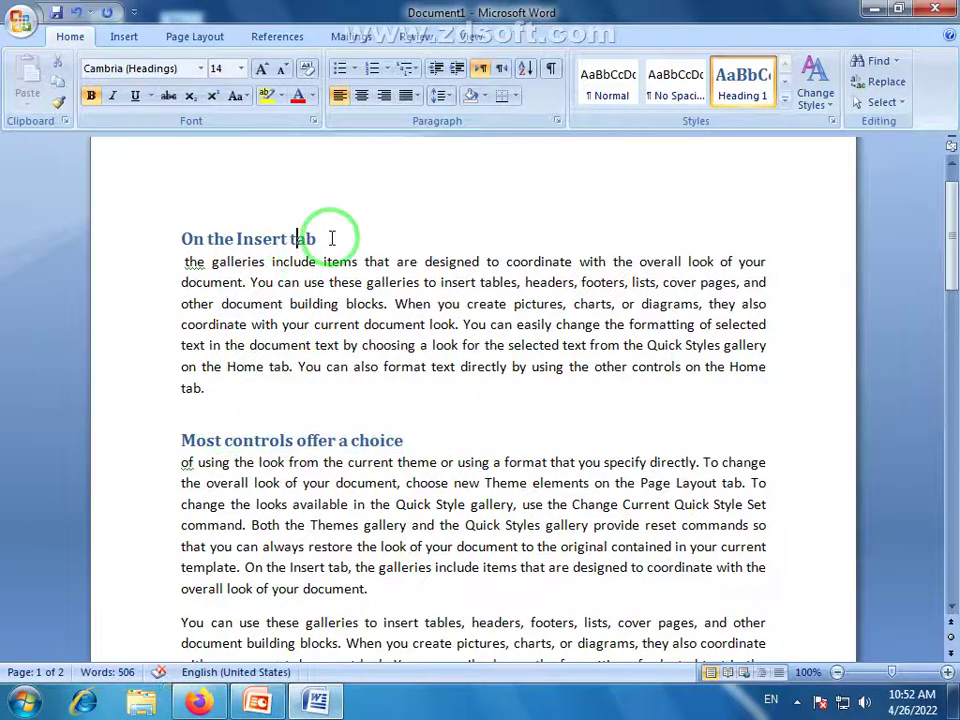
drag(392, 238, 207, 240)
click(426, 461)
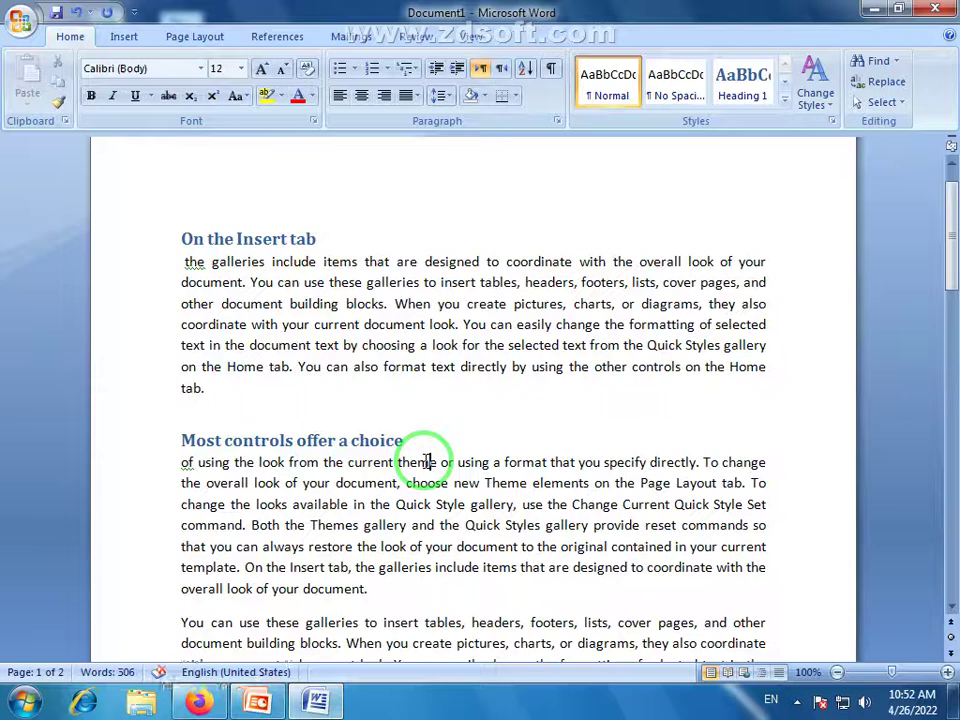
click(124, 37)
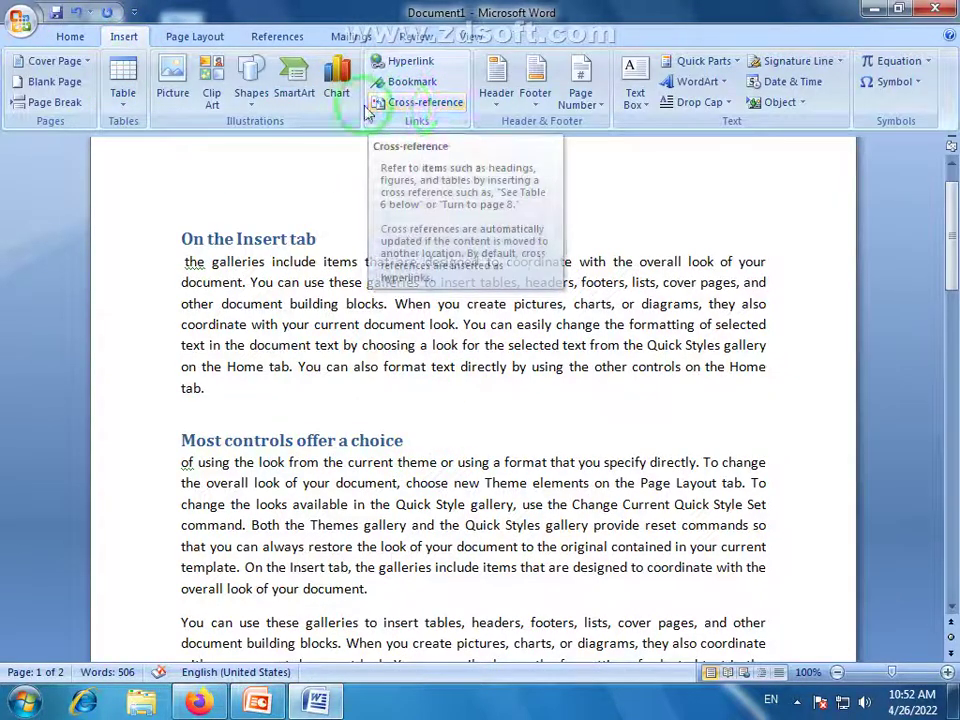
Add two empty lines above the heading "On the Insert tab" and place the cursor on the first one
click(285, 38)
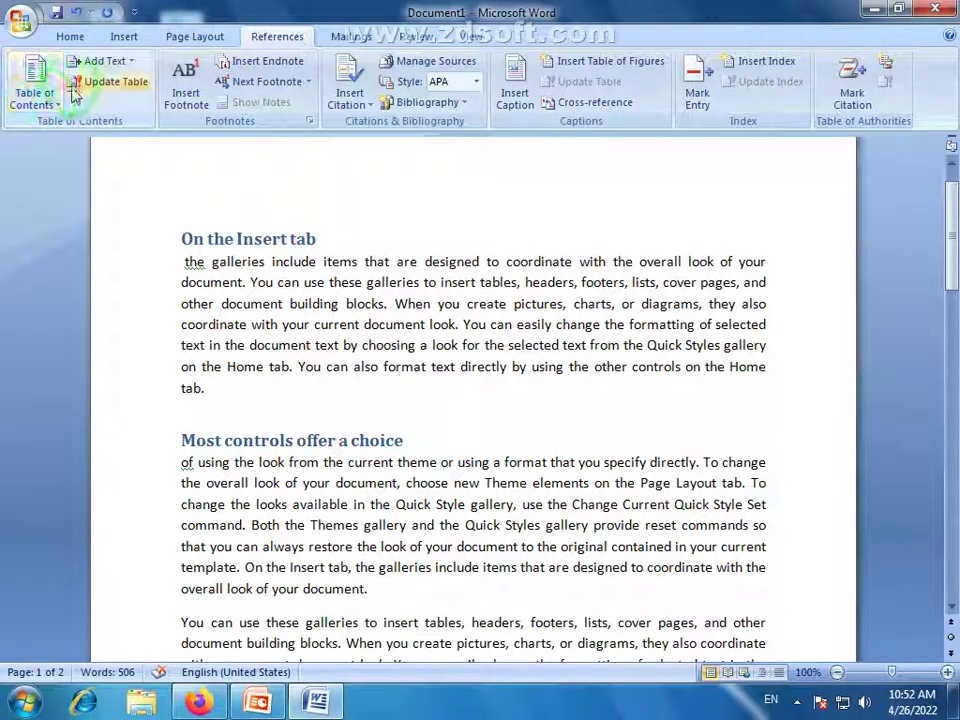
click(177, 240)
key(Return)
key(Return)
click(214, 244)
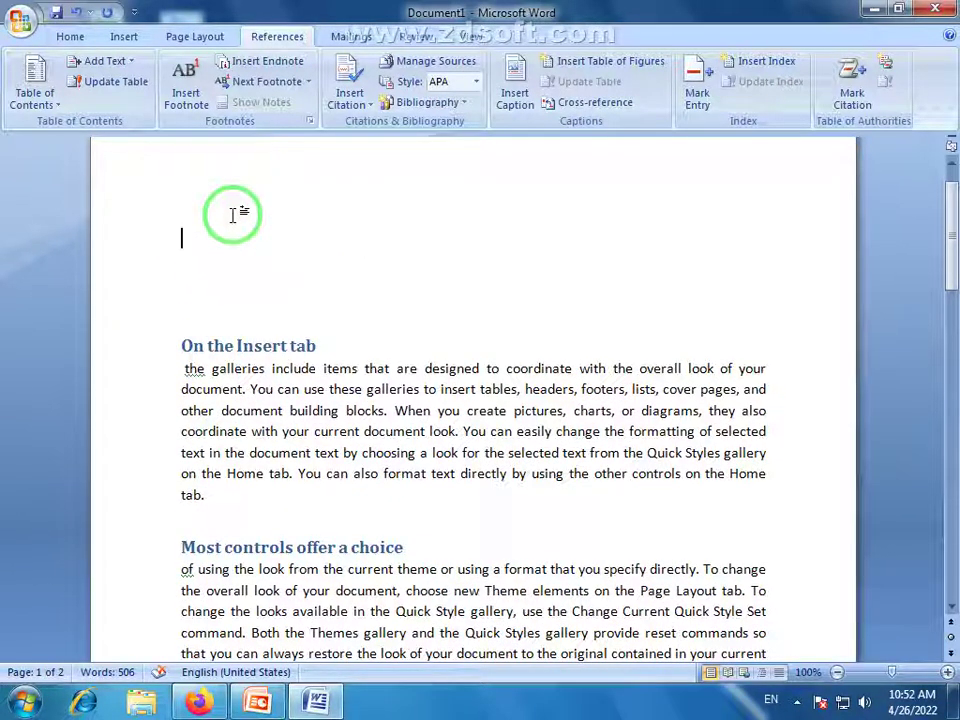
Insert an Automatic Table 1 table of contents on the first empty line and undo the insertion
click(58, 104)
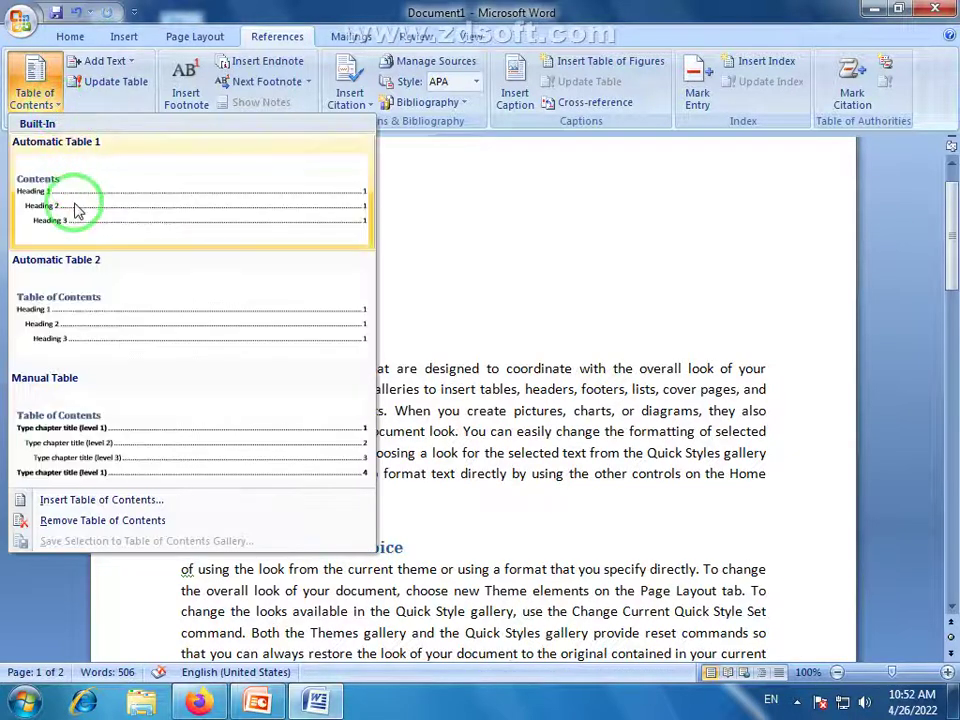
click(77, 209)
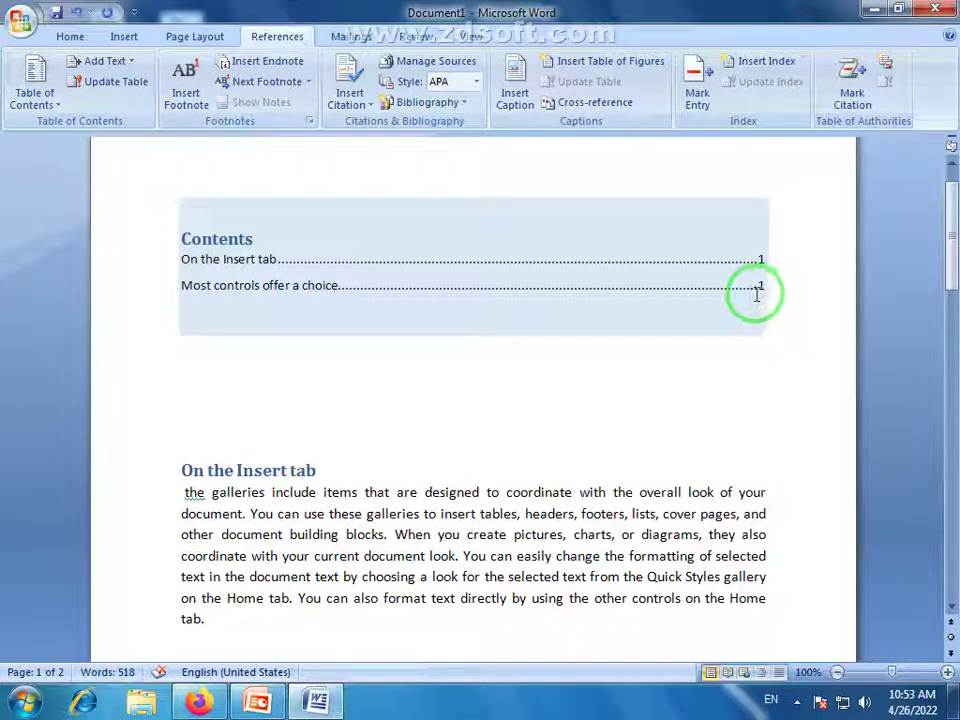
key(ctrl+z)
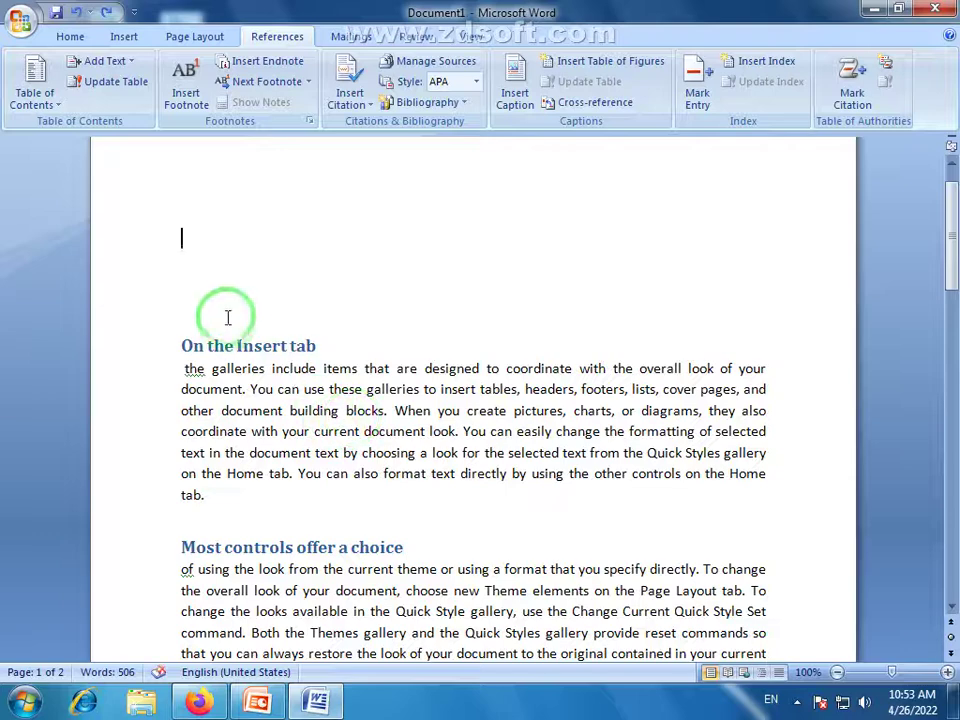
Delete the extra empty line above the heading "On the Insert tab", keeping one empty line
key(Delete)
key(Delete)
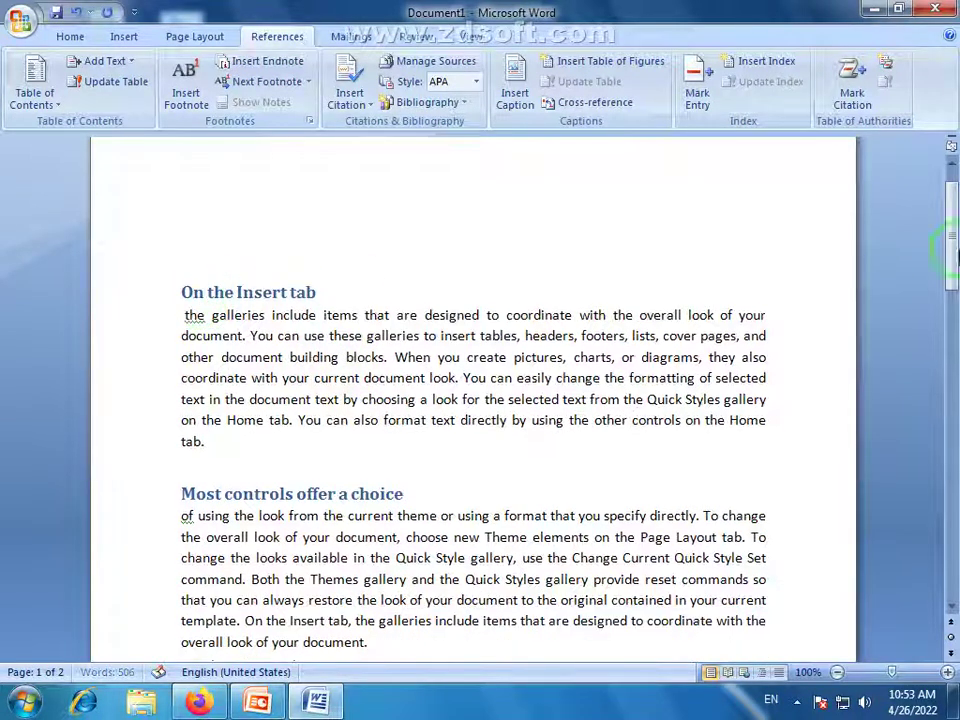
click(72, 36)
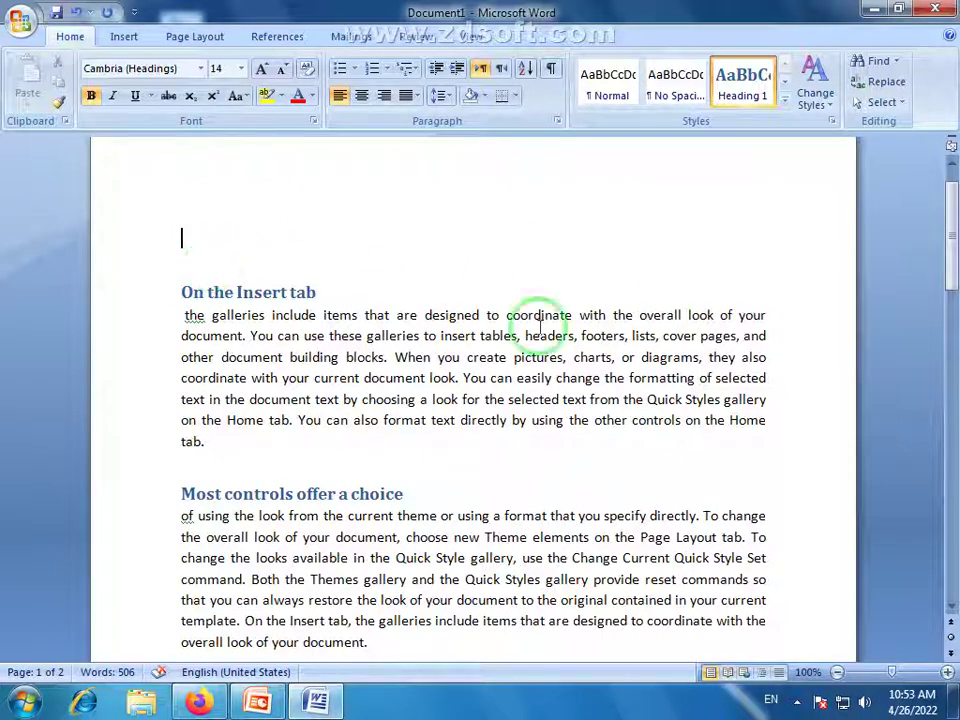
scroll(495, 410, down, 2)
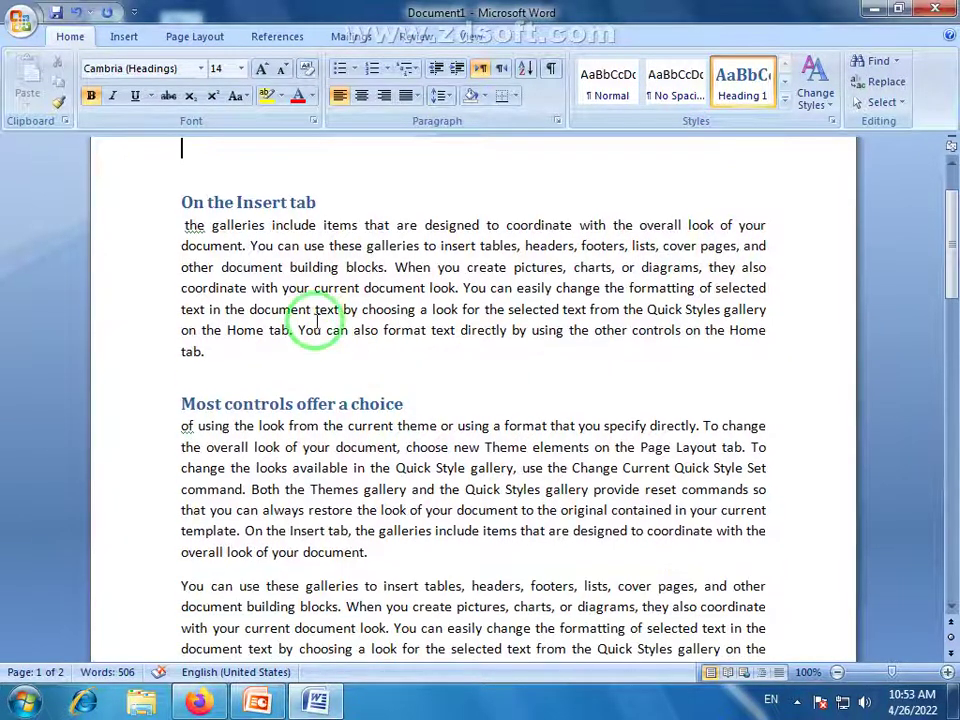
Undo the Heading 1 formatting and the separate line for "Most controls offer a choice", and rejoin "On the Insert tab" with its paragraph
scroll(296, 240, up, 1)
scroll(208, 253, down, 2)
key(Down)
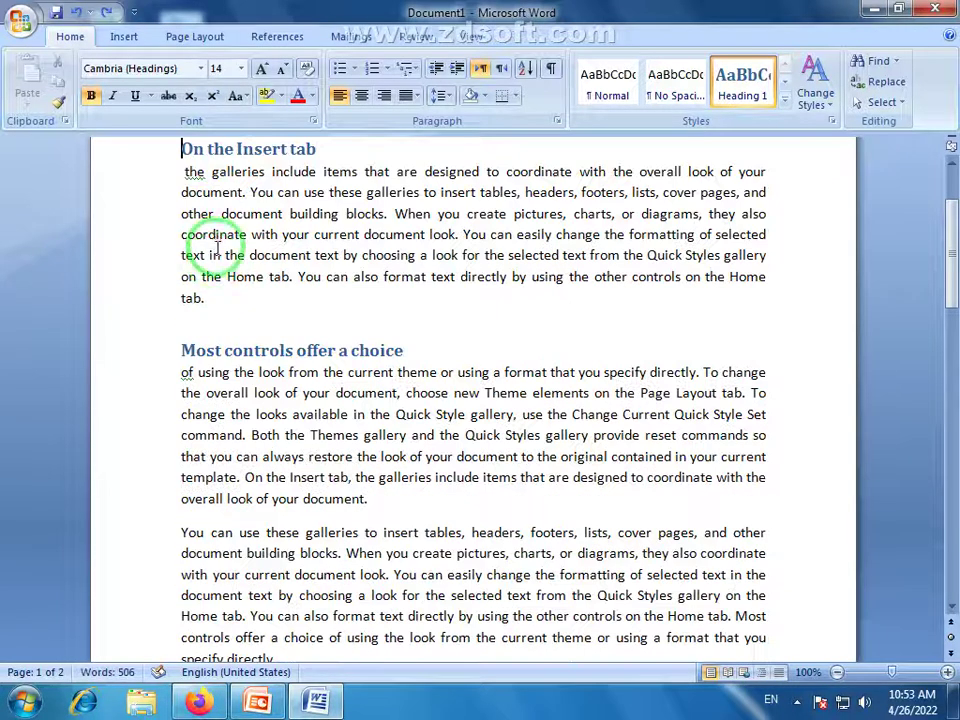
key(ctrl+z)
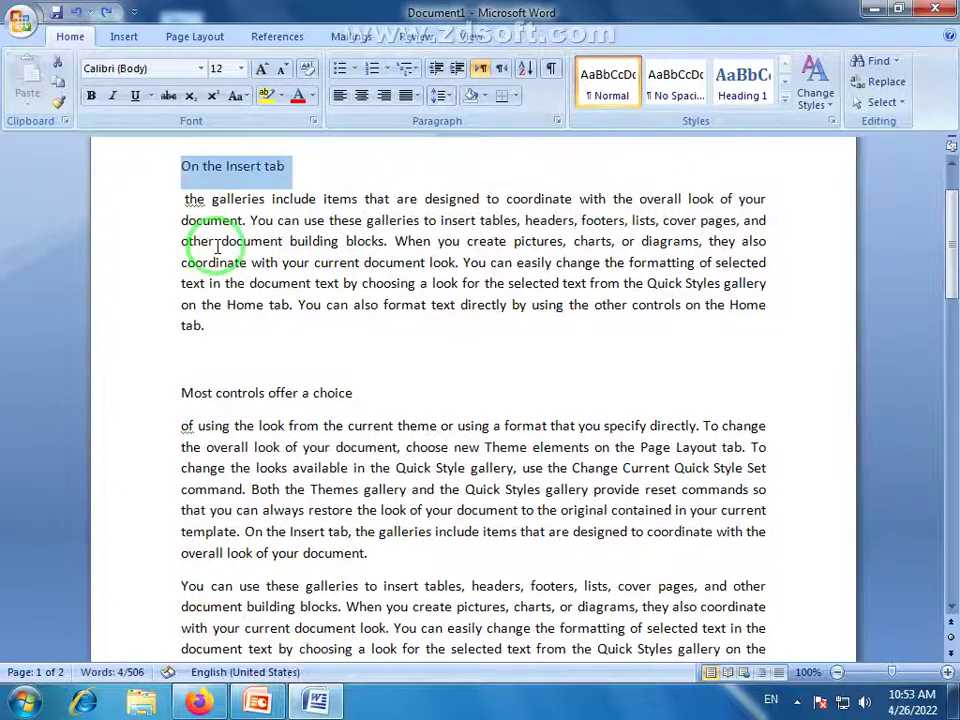
key(ctrl+z)
key(ctrl+z)
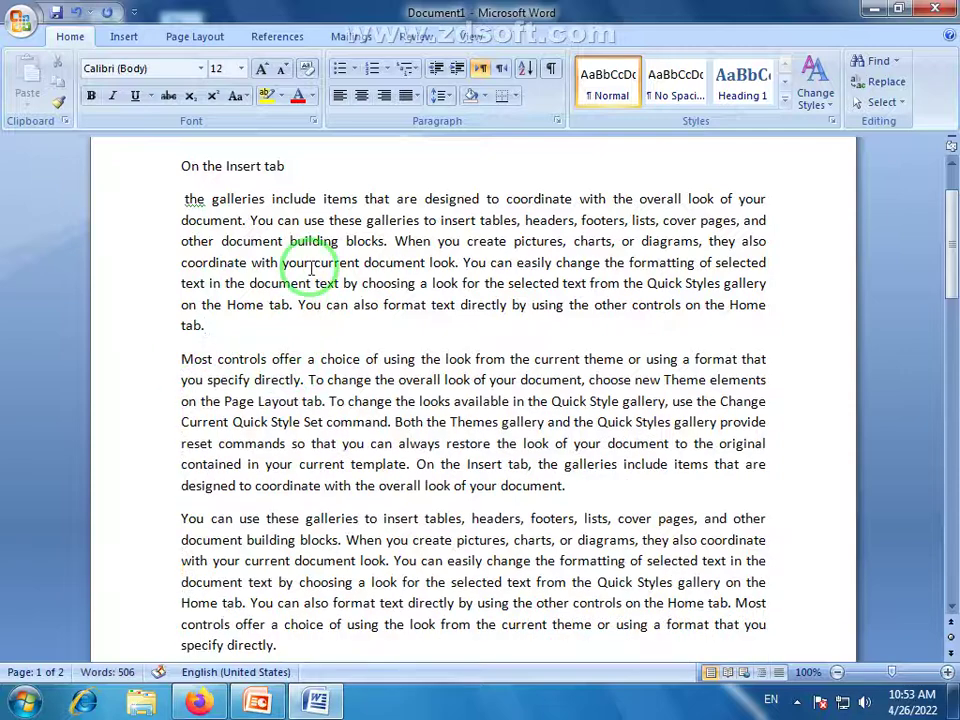
key(ctrl+z)
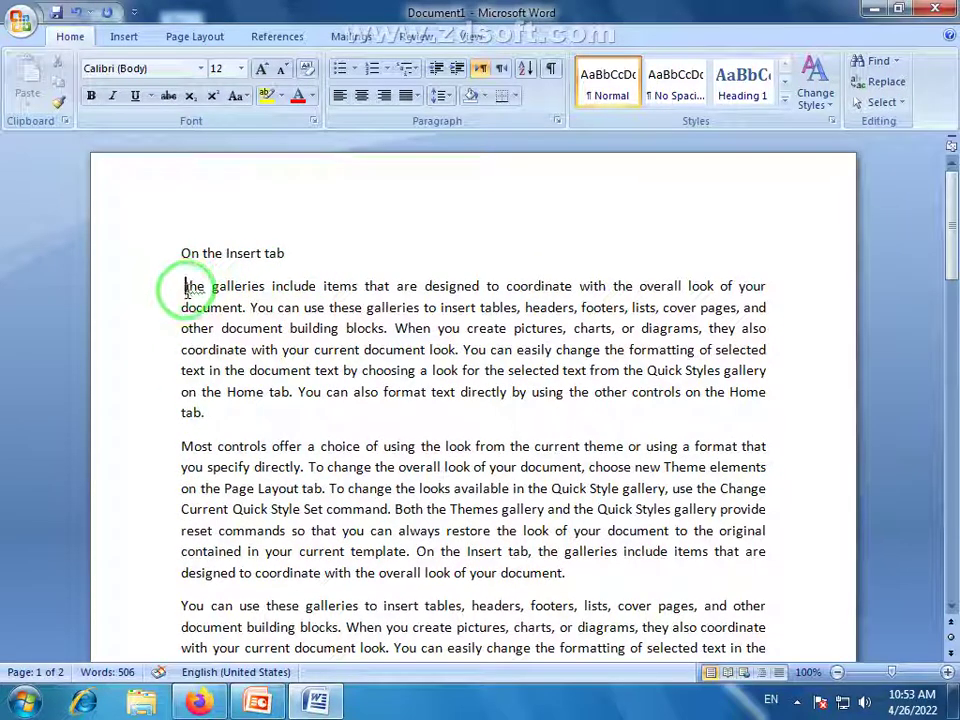
key(BackSpace)
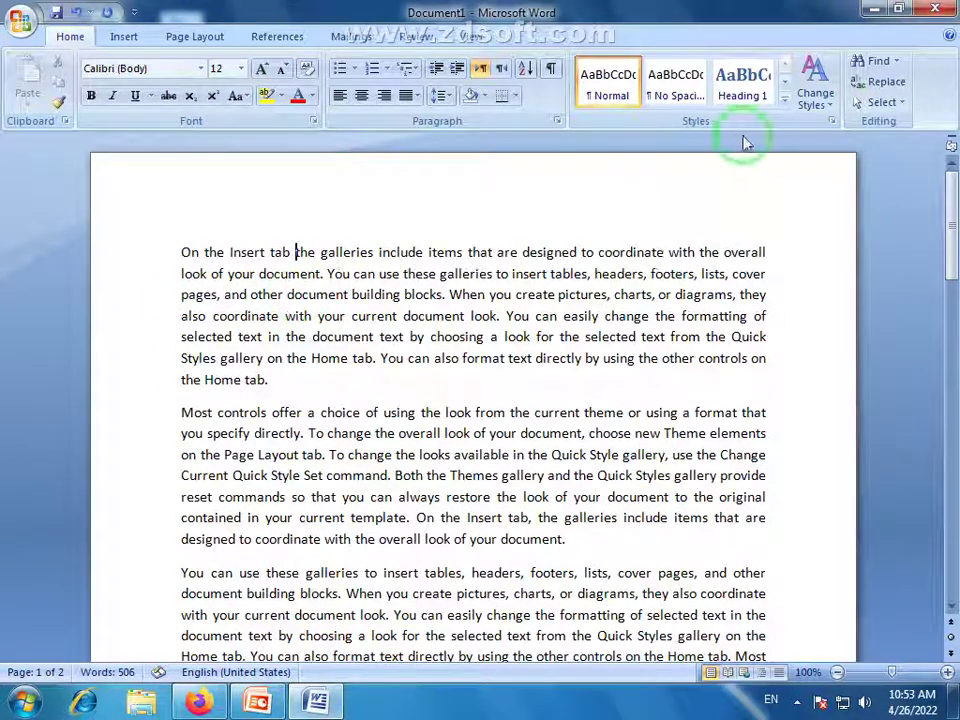
click(688, 274)
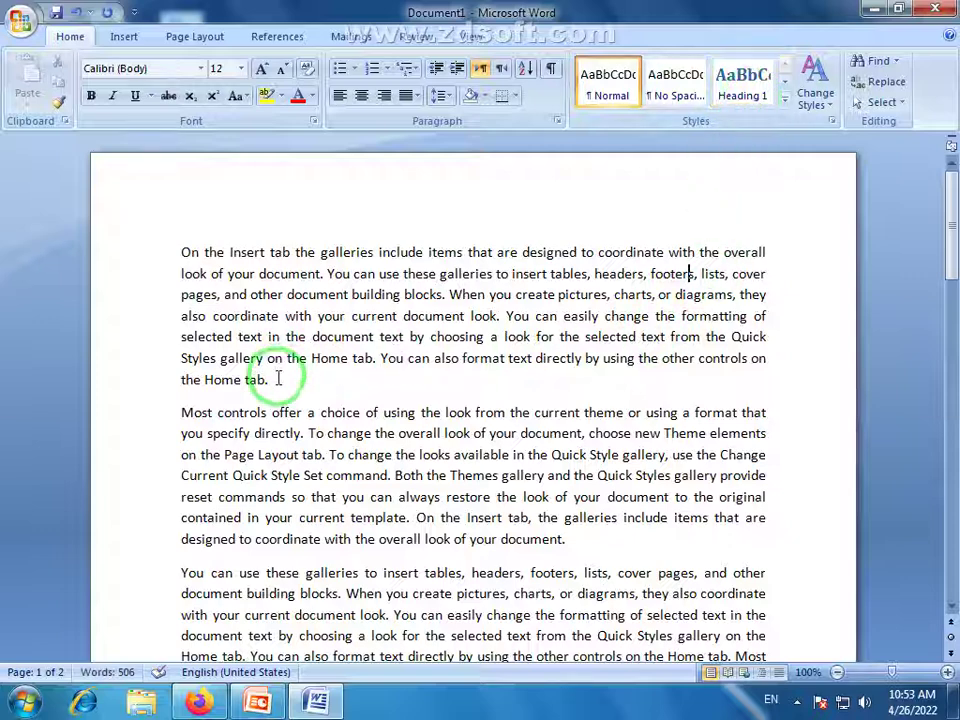
Format the whole first paragraph with the Heading 1 style and add the Intense Emphasis style to it
drag(278, 378, 182, 254)
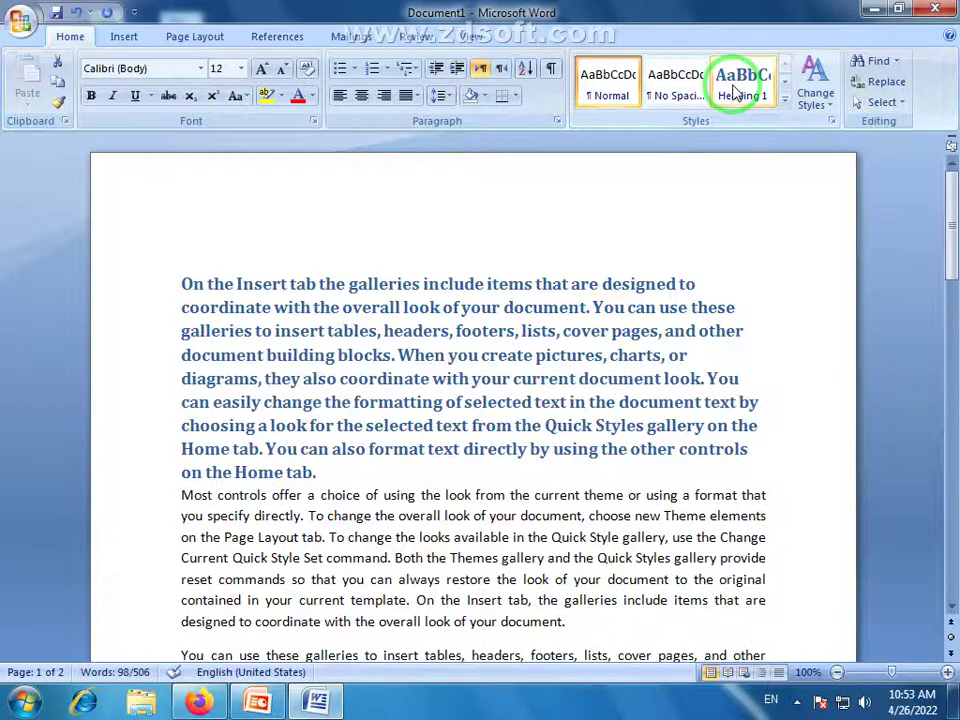
click(737, 88)
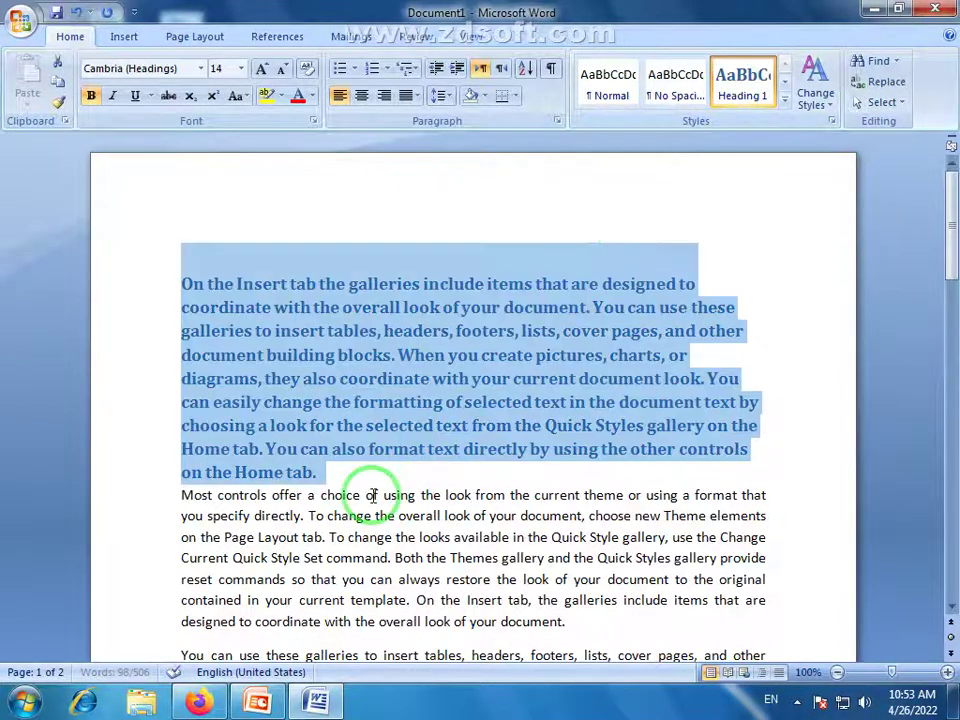
scroll(680, 350, down, 1)
click(785, 101)
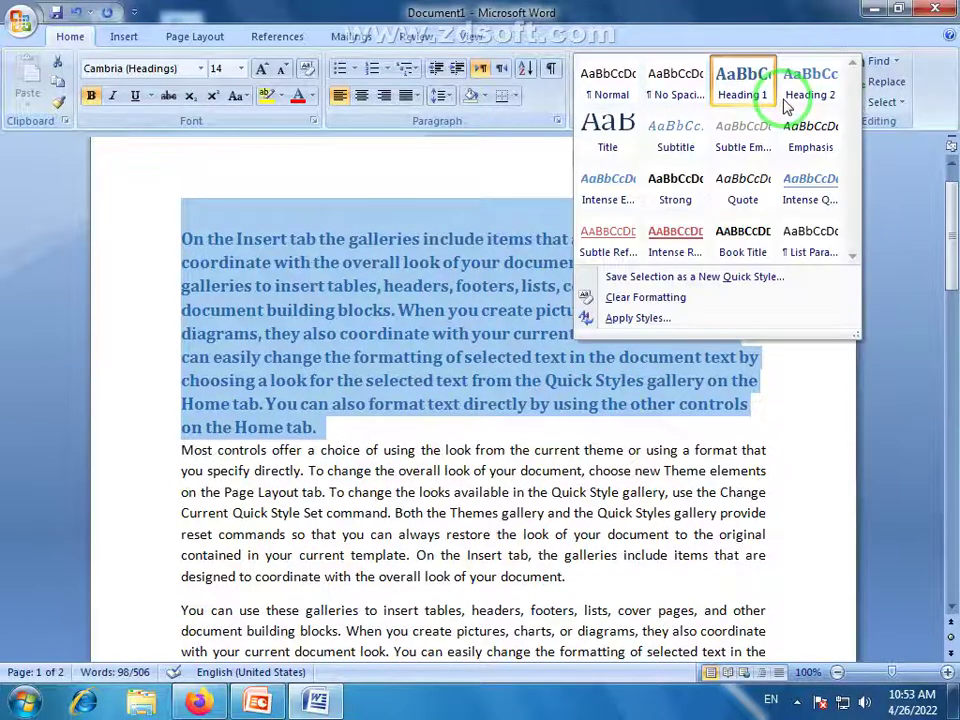
click(603, 188)
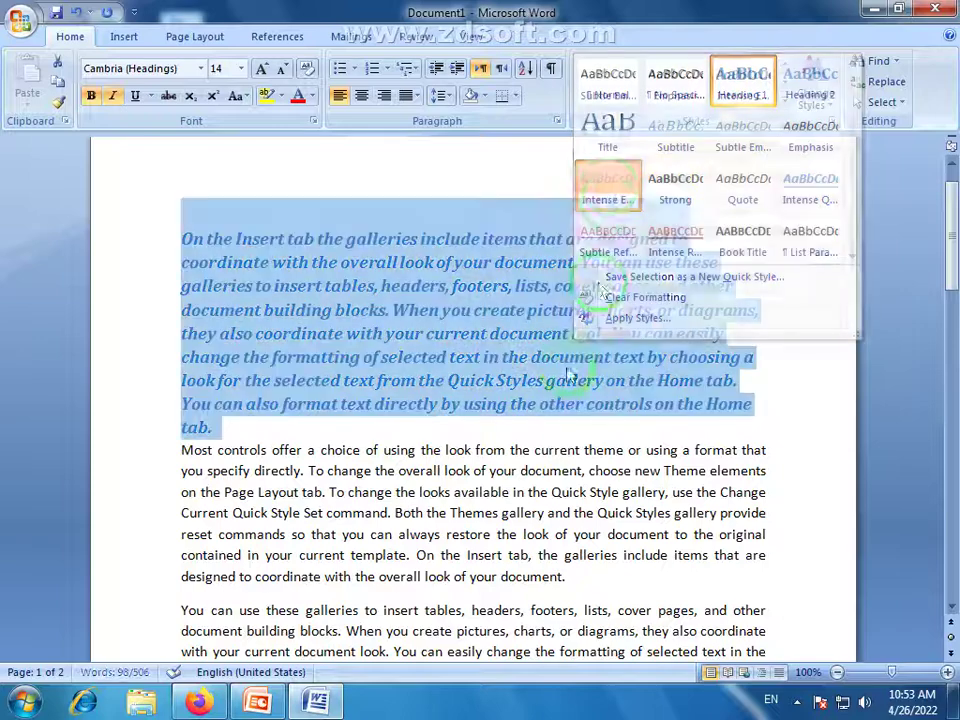
Apply the Intense Quote style to the second paragraph, starting "Most controls offer a choice", and deselect it
scroll(567, 375, down, 1)
drag(589, 542, 186, 407)
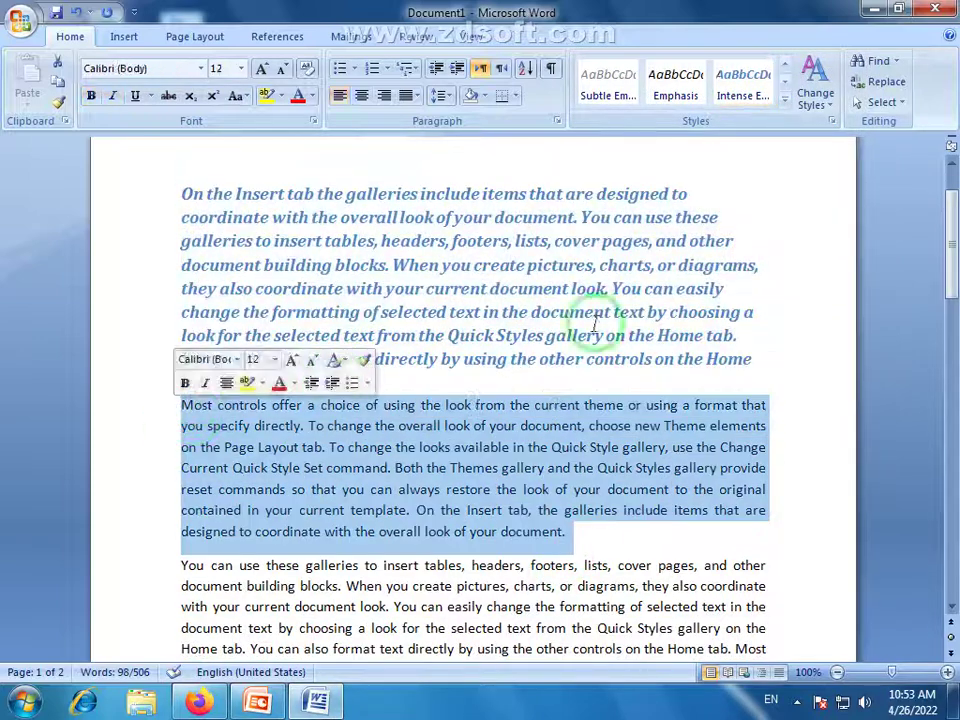
click(785, 101)
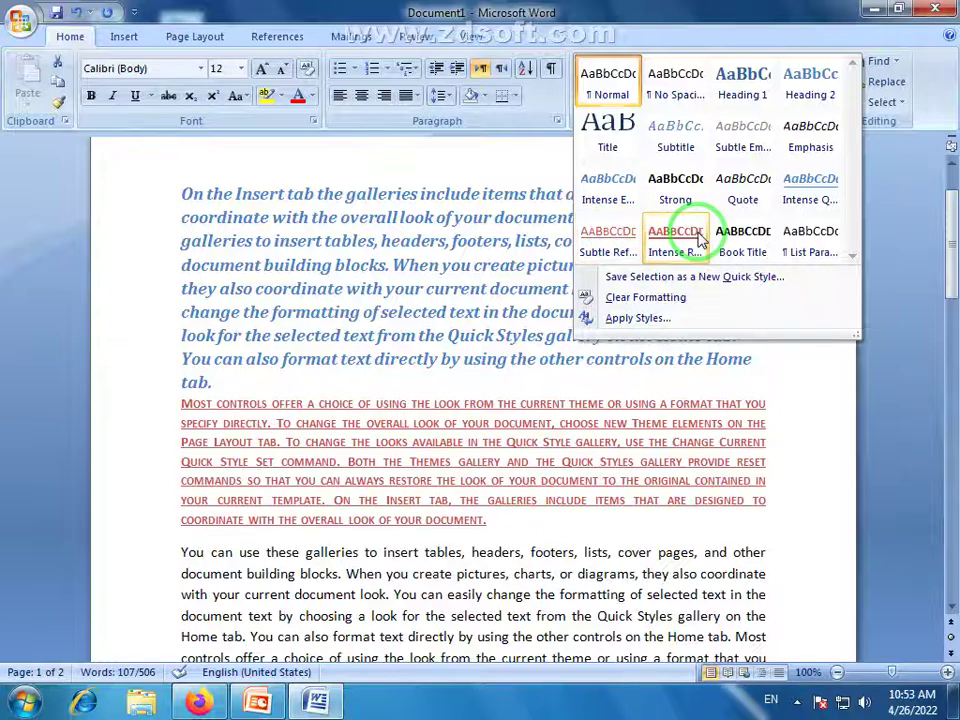
click(793, 213)
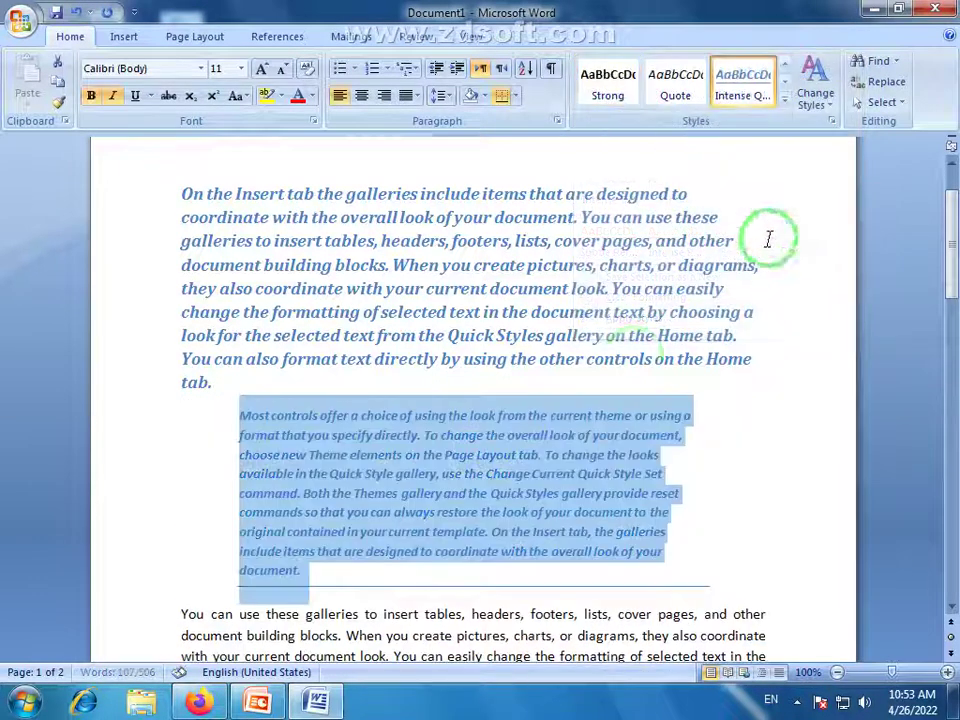
click(621, 381)
scroll(632, 390, down, 1)
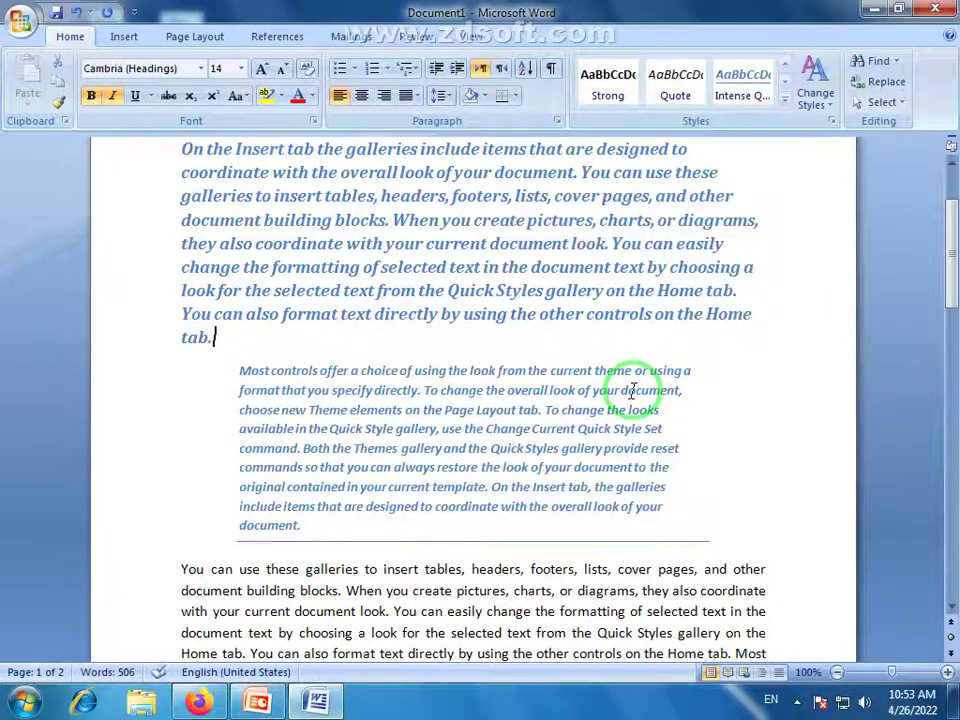
scroll(478, 395, up, 2)
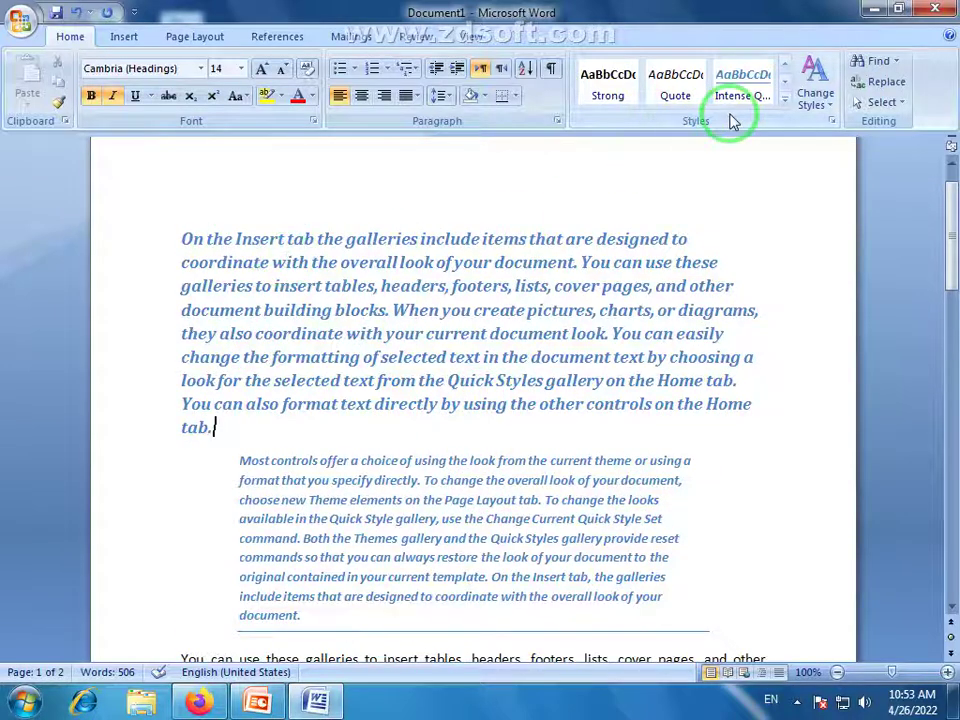
Look through the quick styles, style sets, theme colors and theme fonts such as Apex without applying any
click(787, 103)
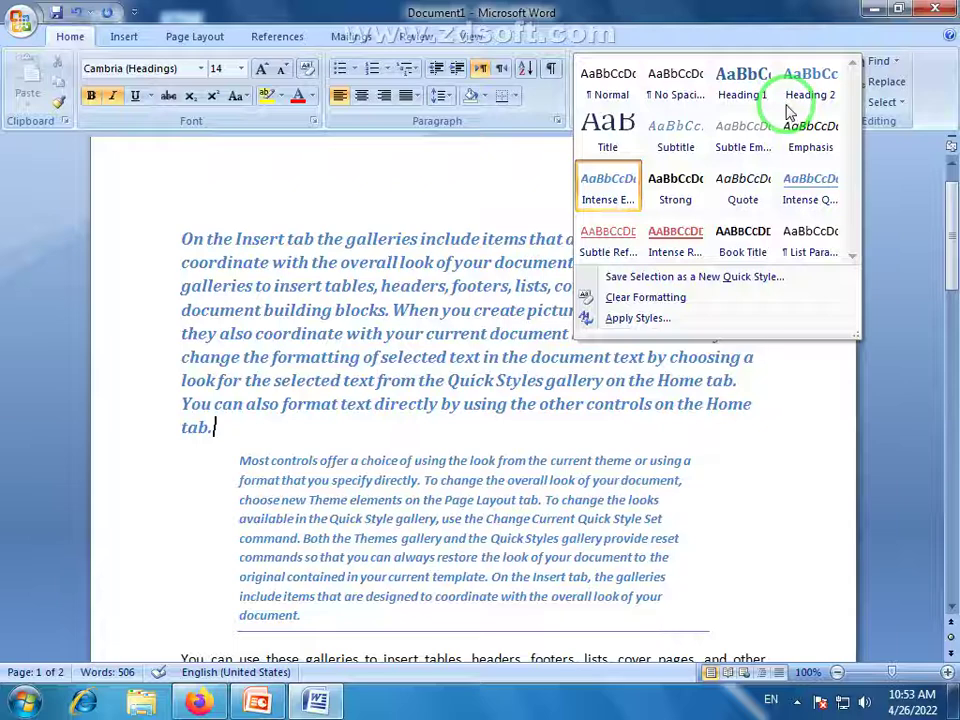
key(Escape)
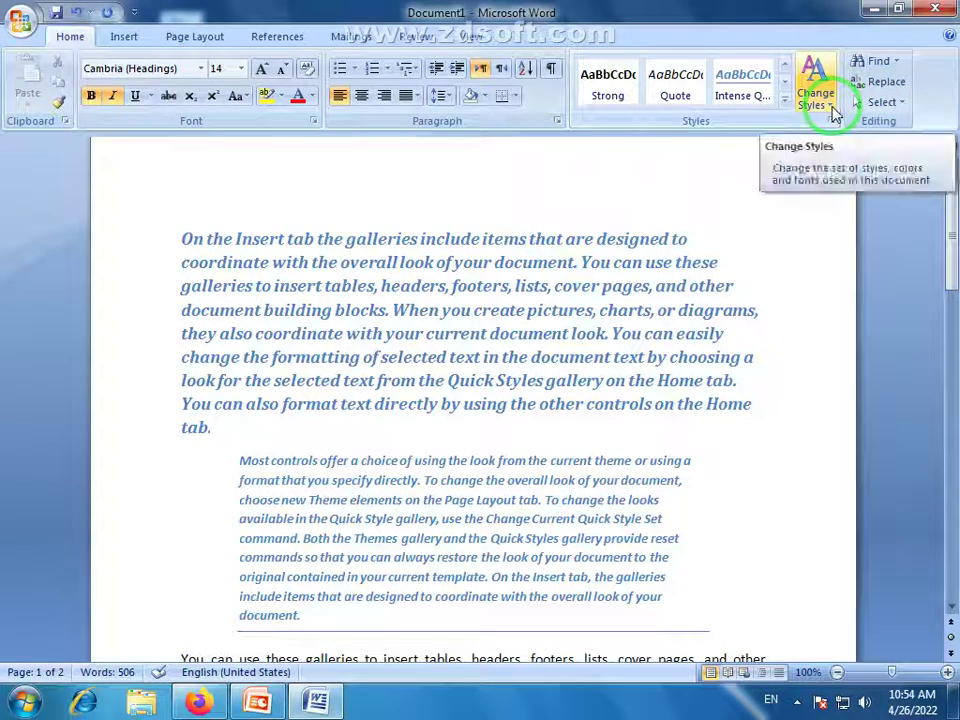
click(830, 112)
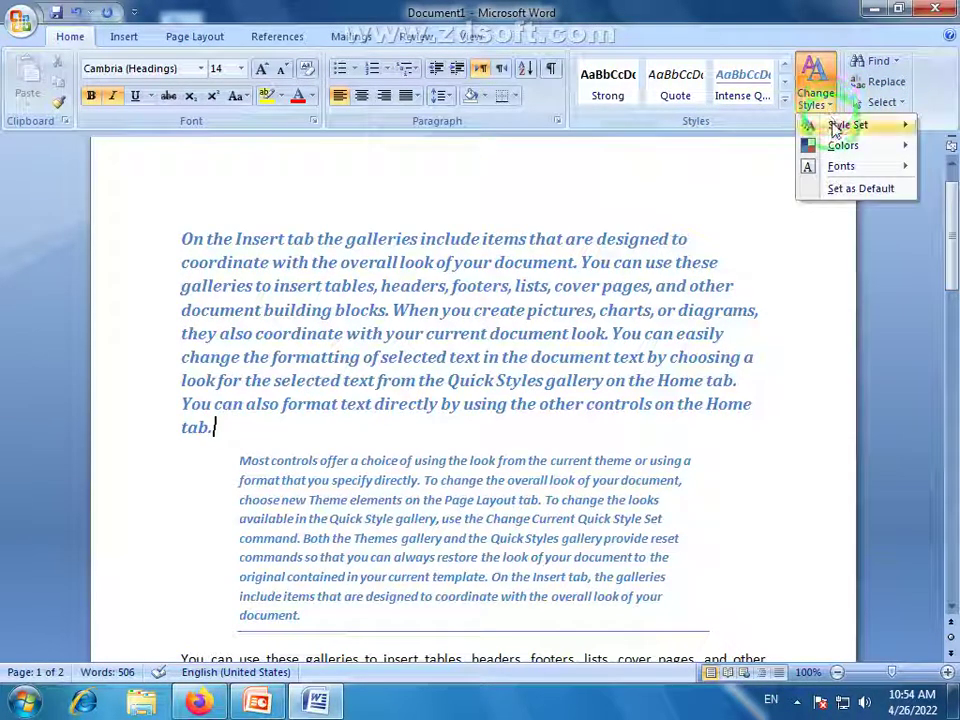
mouse_move(837, 131)
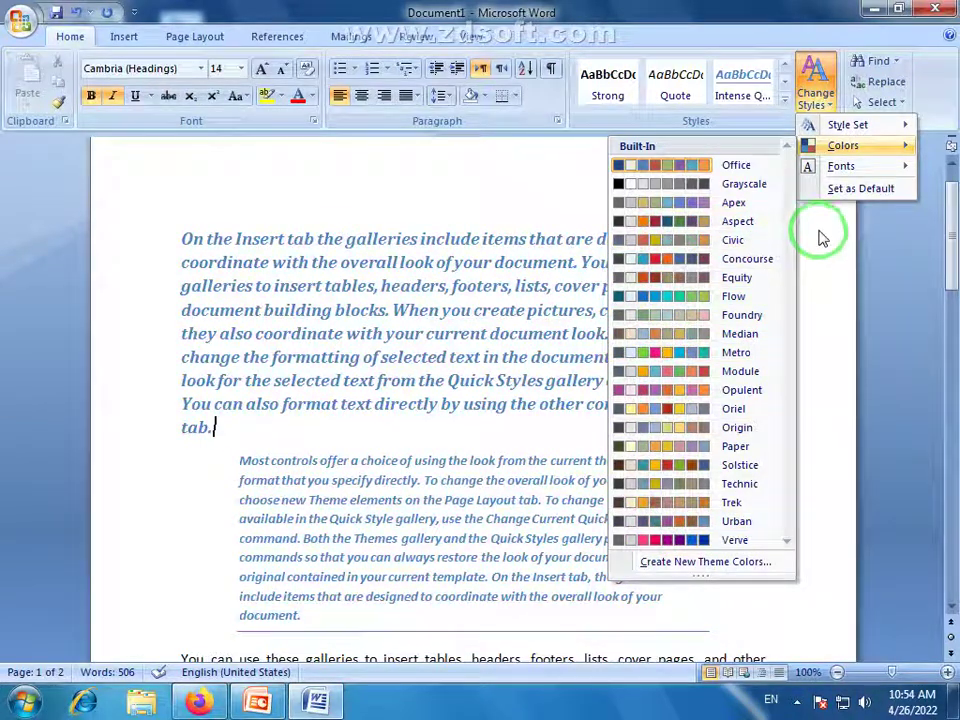
mouse_move(868, 172)
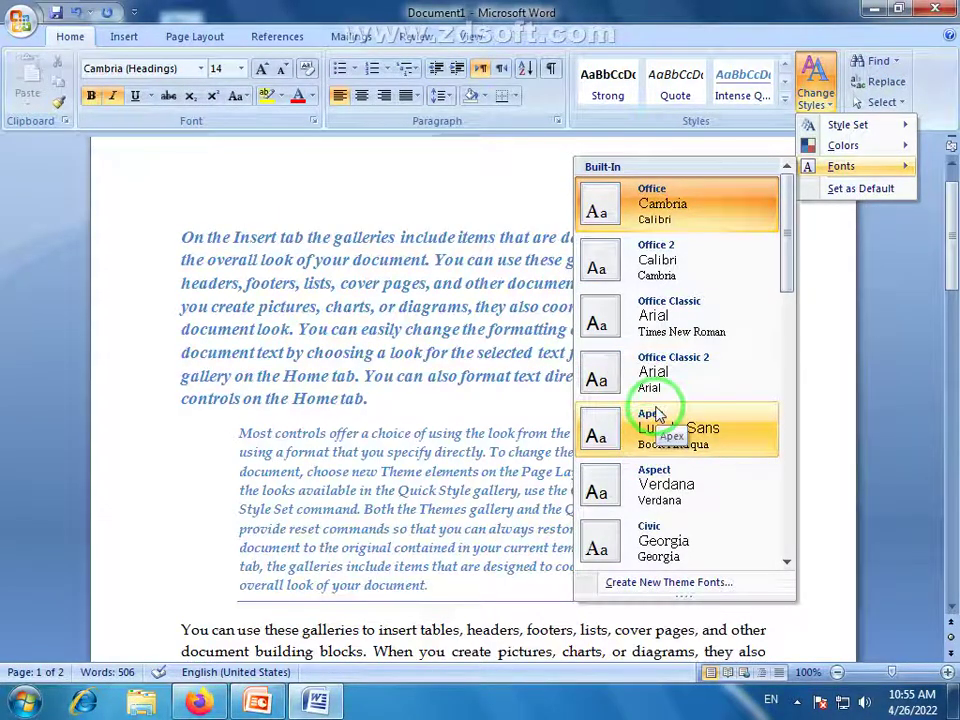
click(861, 272)
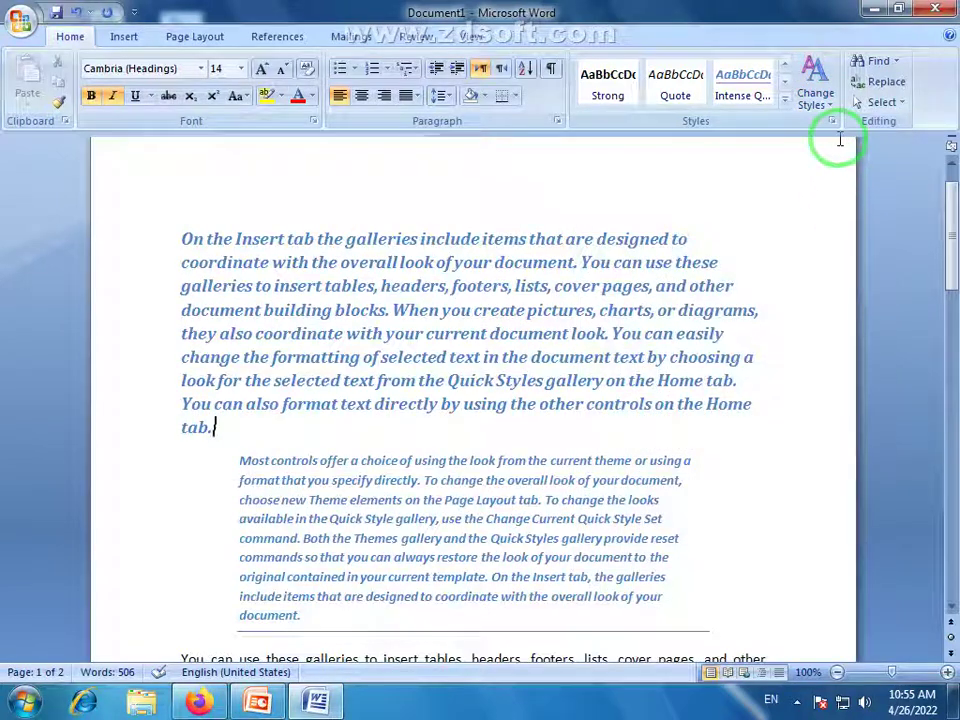
click(816, 98)
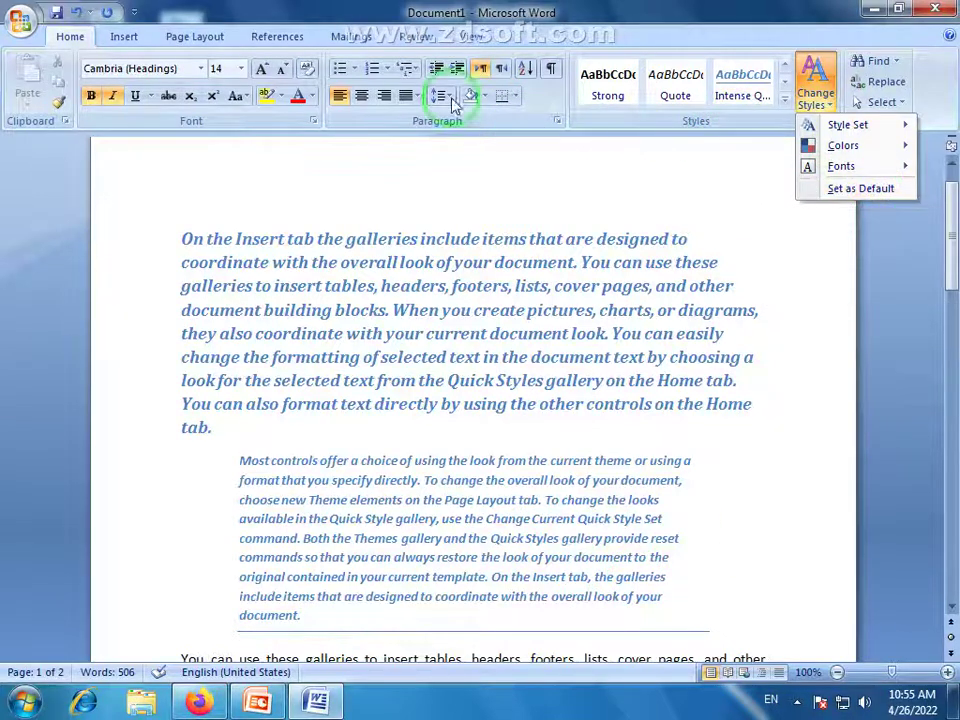
click(671, 229)
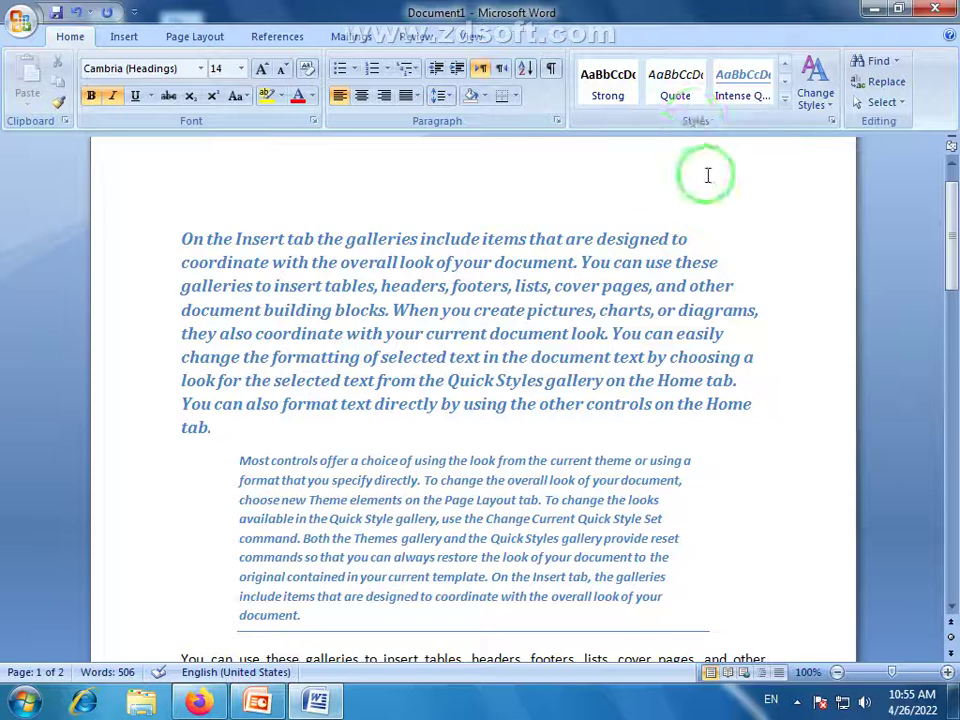
drag(953, 266, 951, 221)
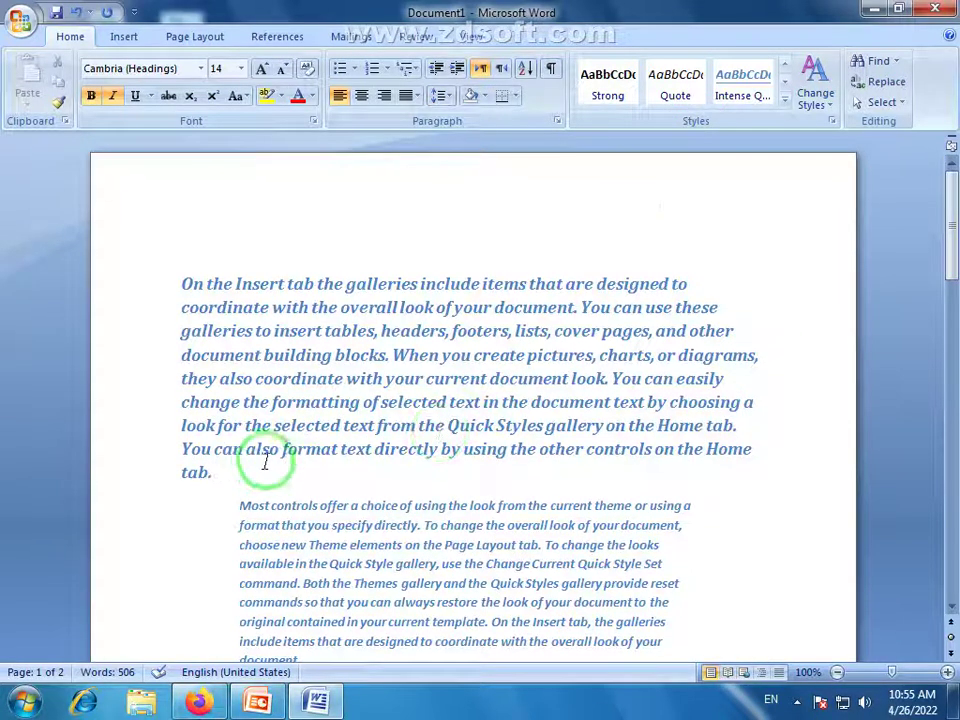
click(785, 100)
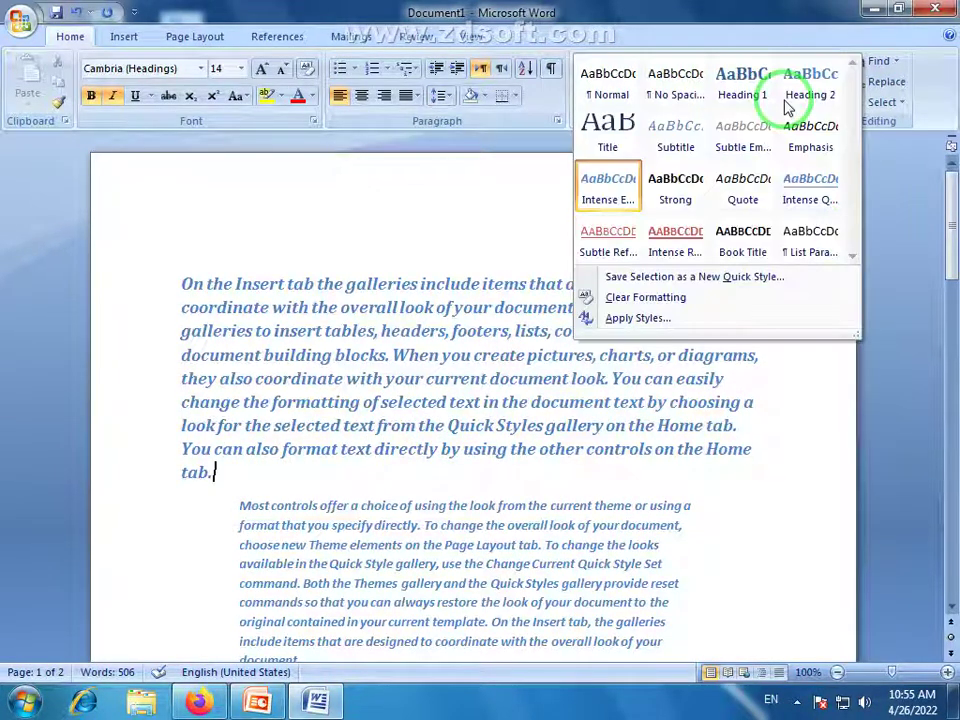
key(Escape)
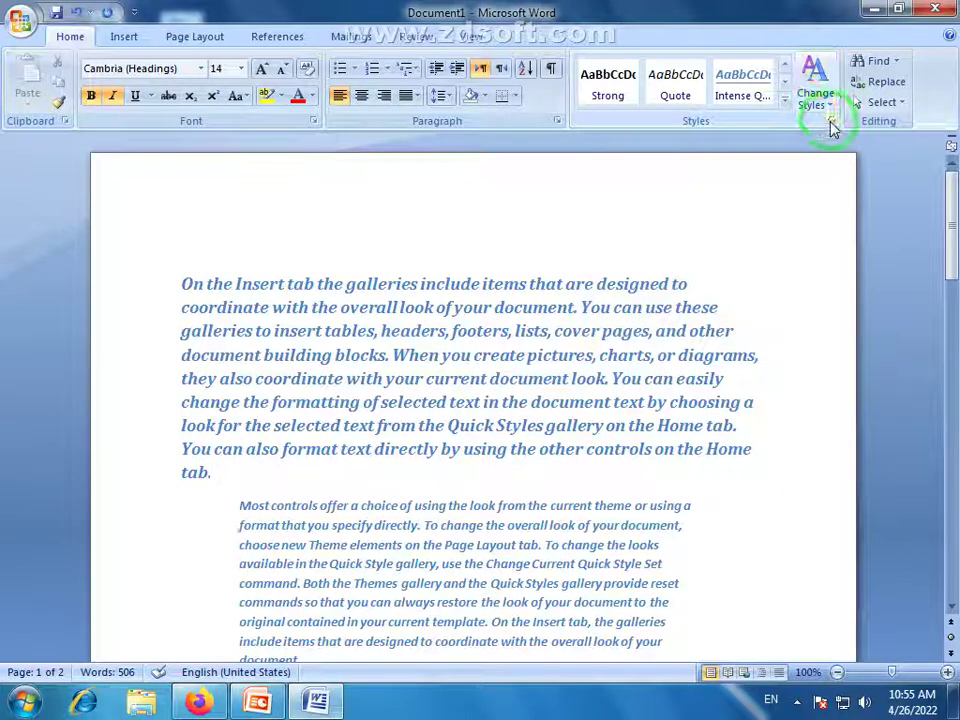
Show the full list of styles, turn on Show Preview for it, and close the list
click(831, 122)
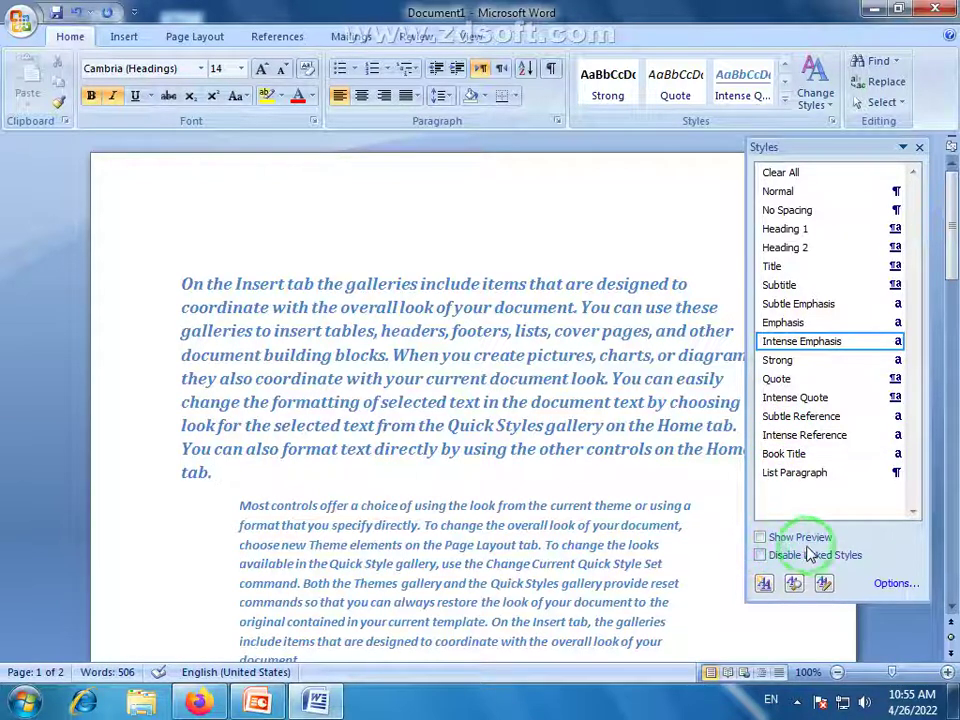
click(760, 539)
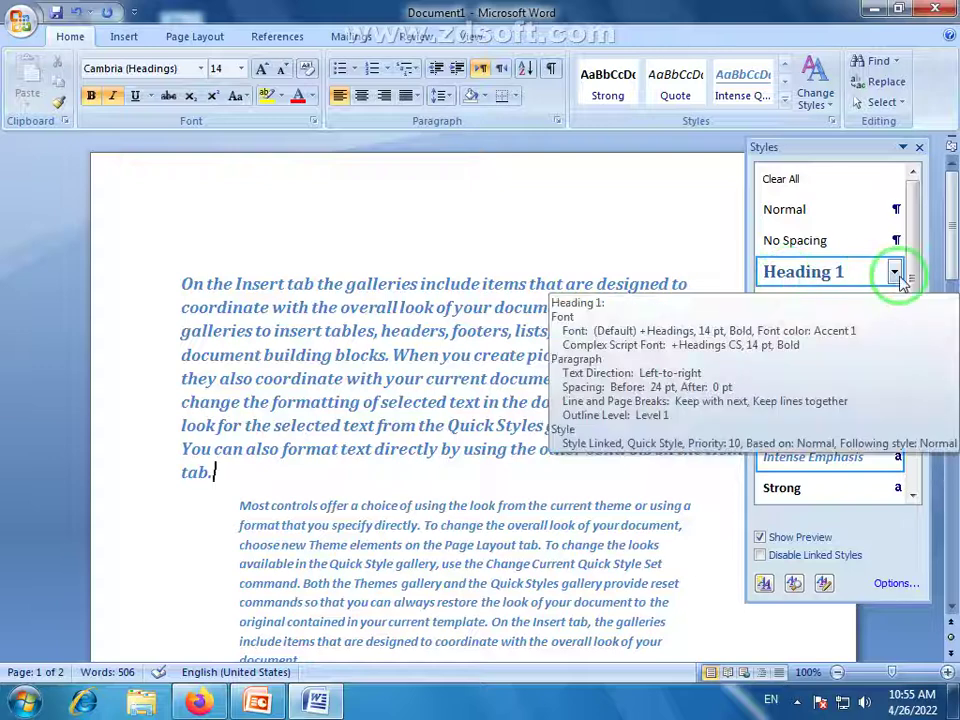
drag(910, 280, 924, 232)
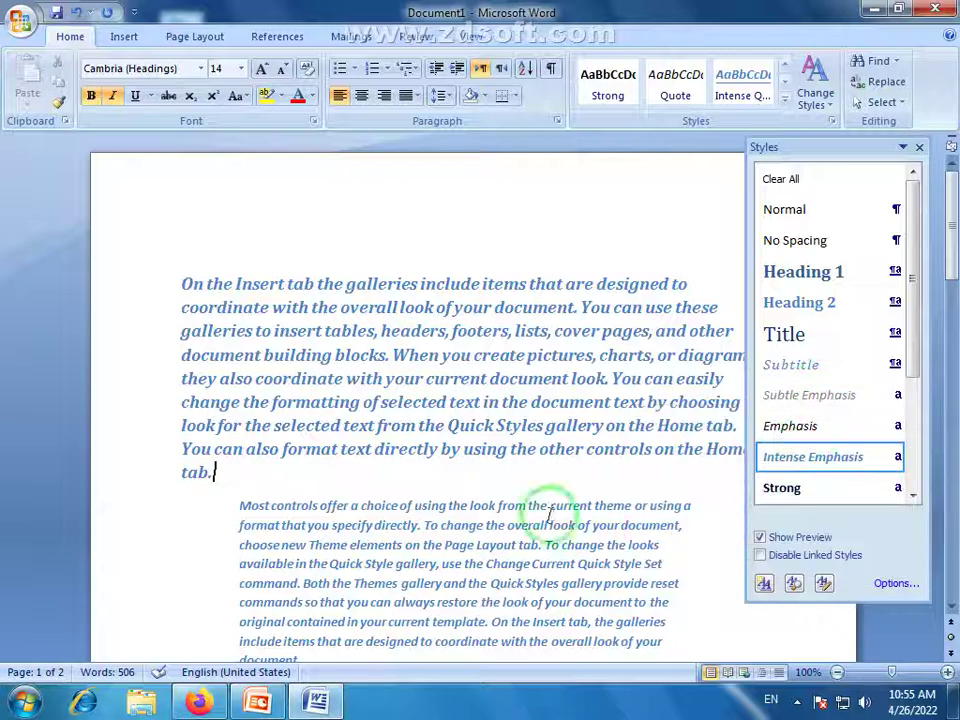
click(214, 481)
click(918, 207)
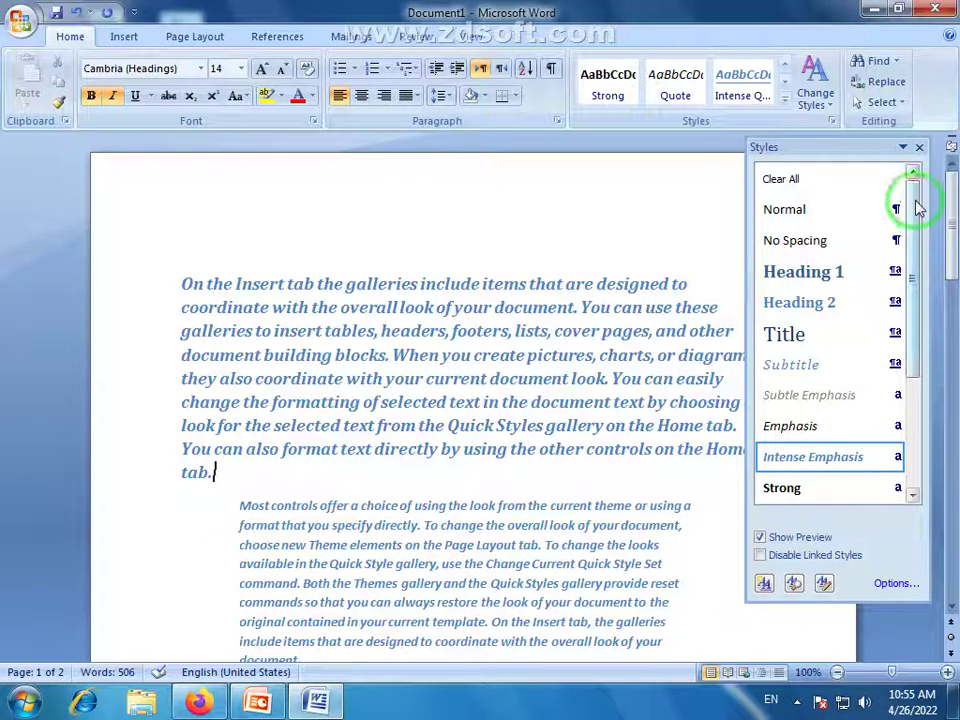
click(919, 148)
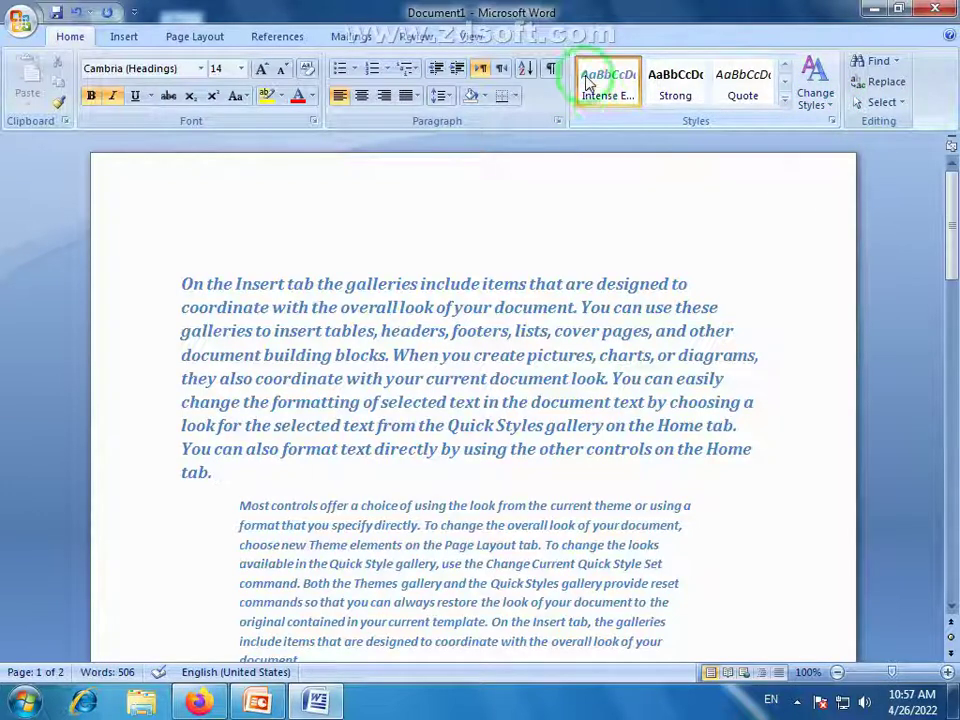
Preview quick styles such as Normal on the first paragraph without applying one, and view the second page
click(784, 102)
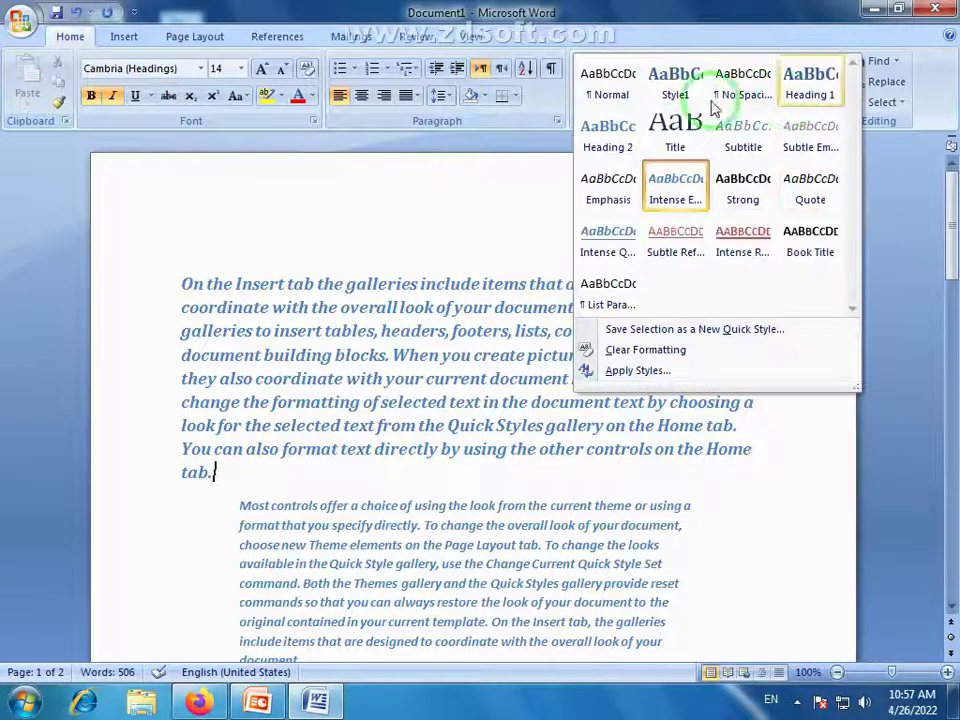
click(612, 85)
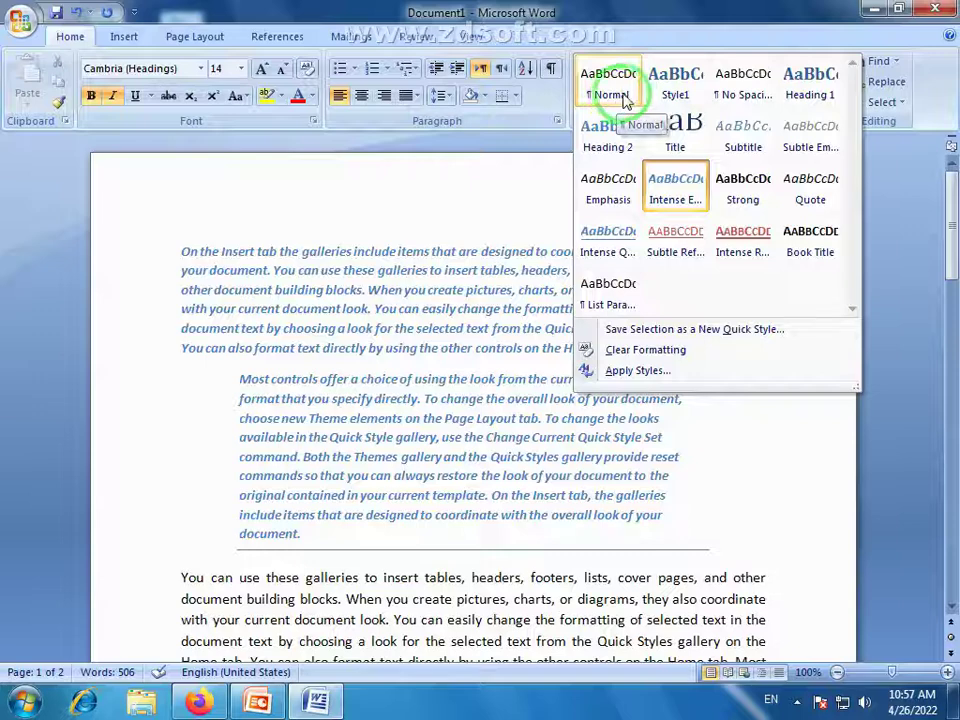
click(686, 175)
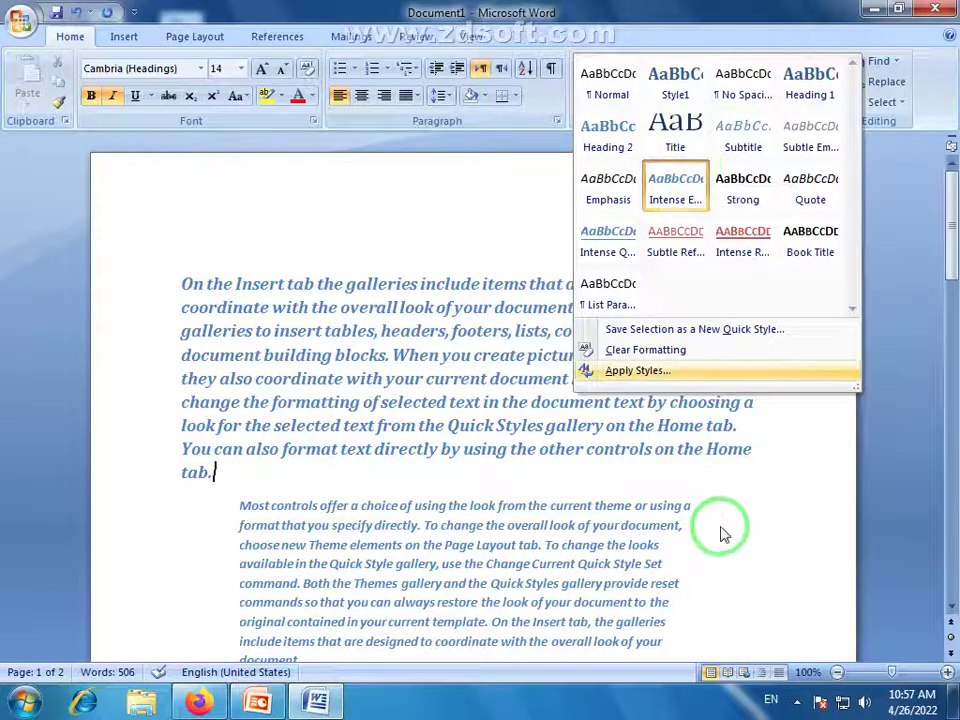
drag(952, 228, 947, 410)
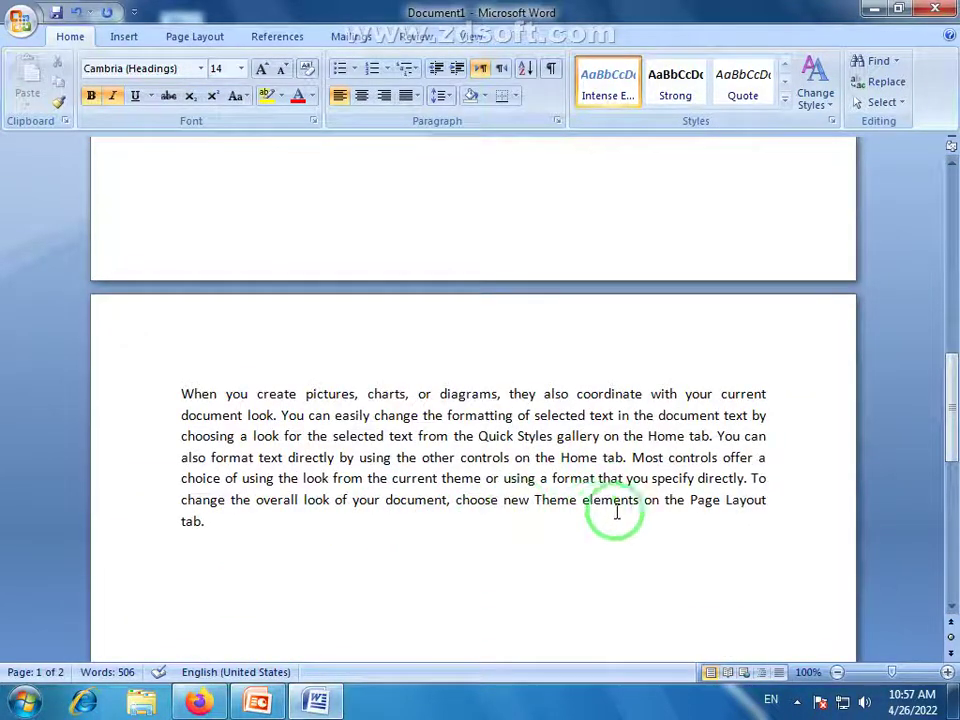
Split the end of the second page's paragraph into two separate lines, "Theme elements" and "on the Page Layout tab."
key(Return)
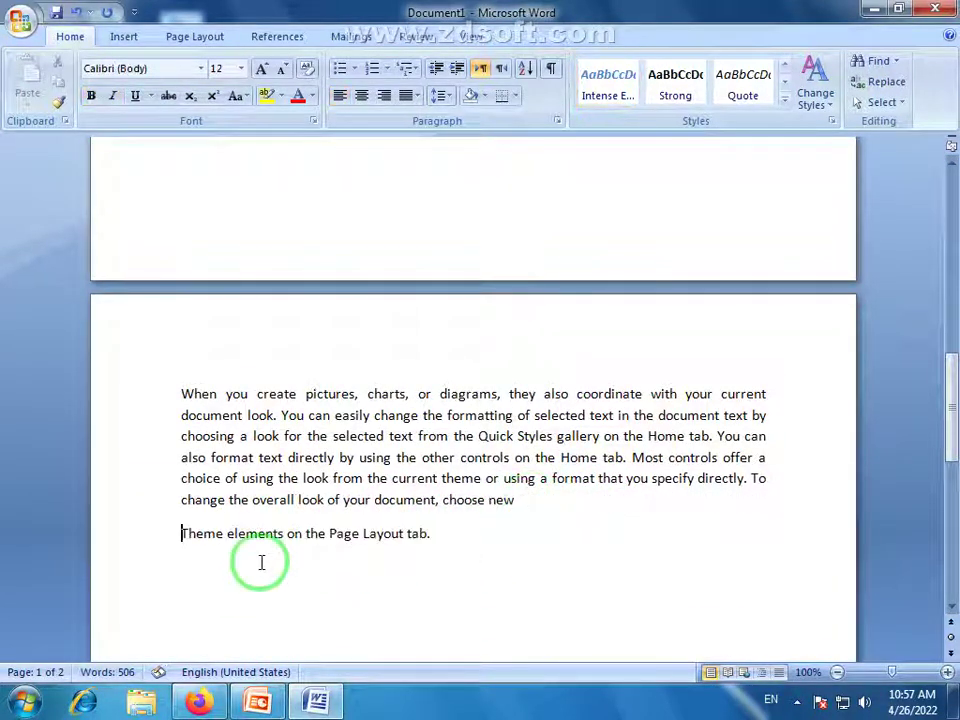
click(287, 536)
key(Return)
Apply the No Spacing quick style to the two short lines "Theme elements" and "on the Page Layout tab."
drag(328, 575, 190, 537)
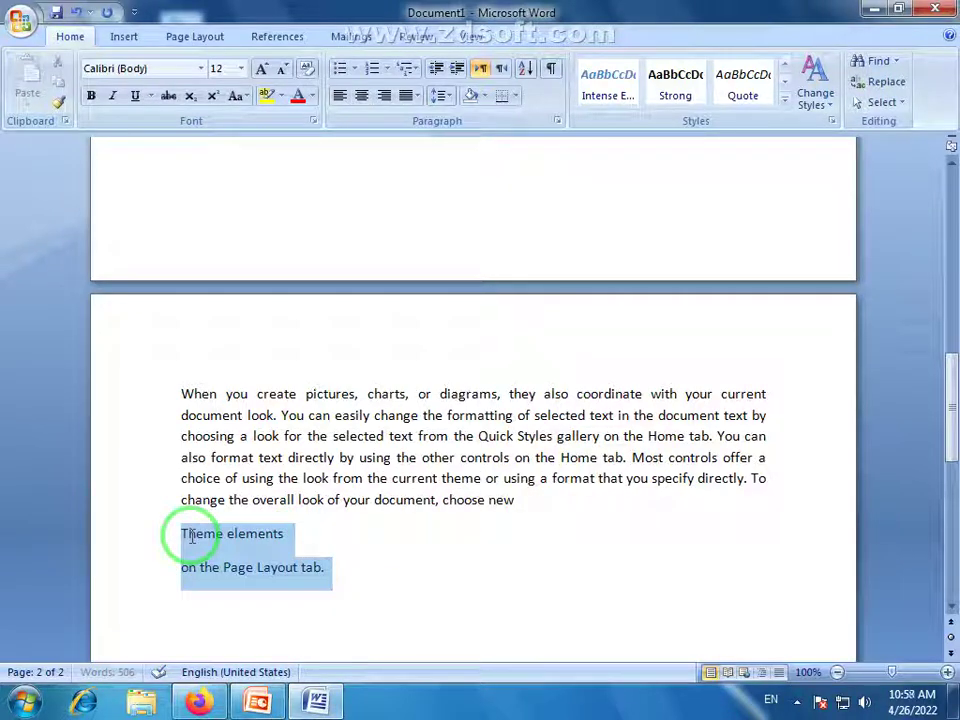
click(785, 104)
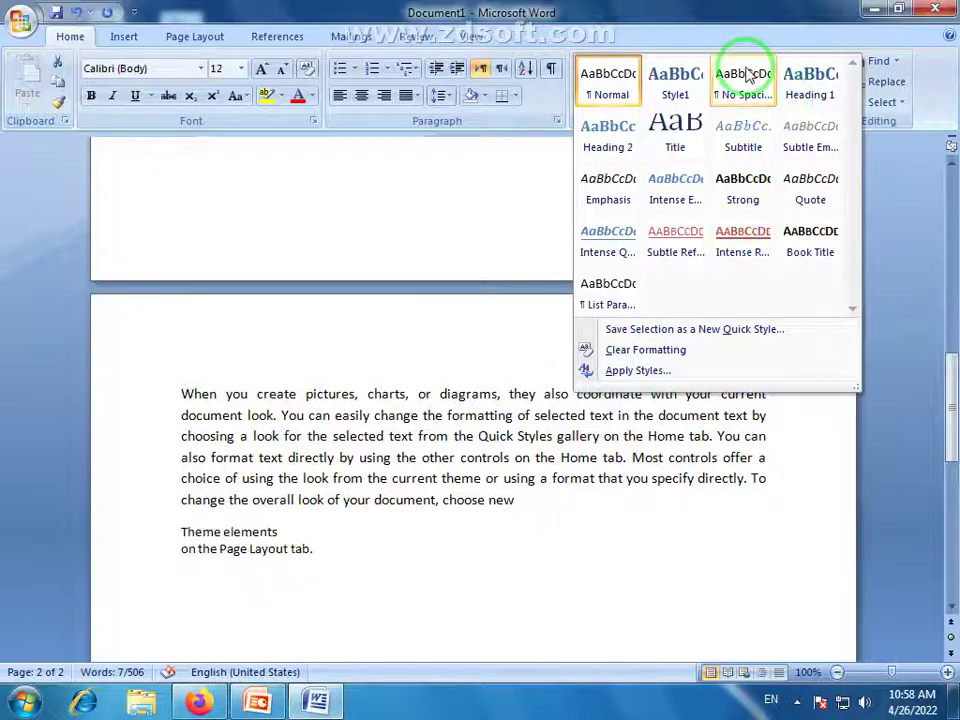
click(743, 78)
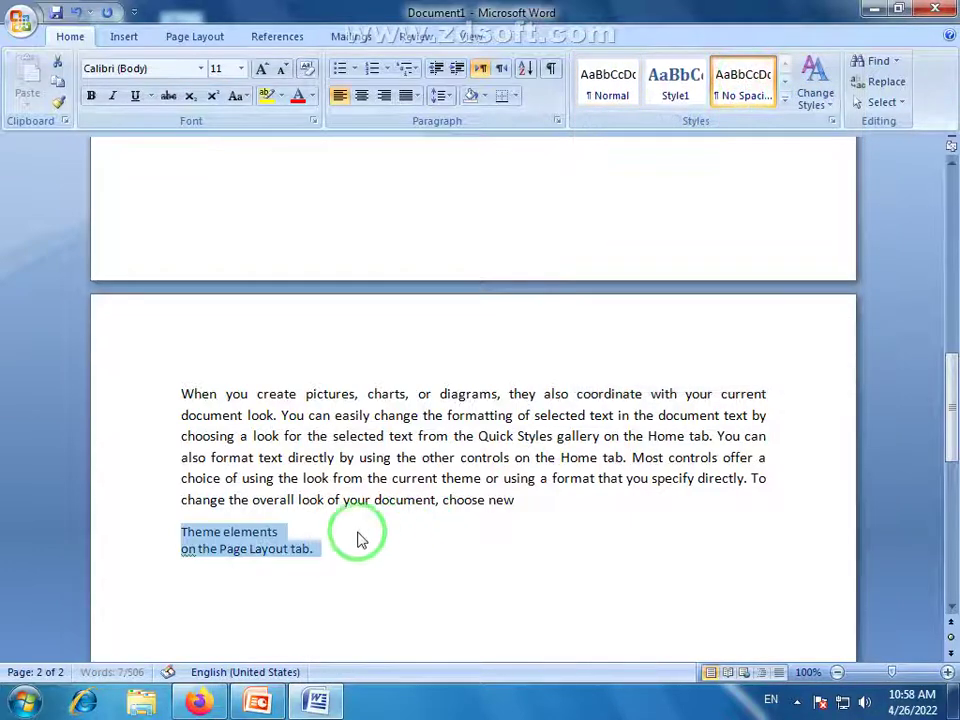
Try right alignment on the two short lines, restore left alignment with a repeatedly increased indent, and deselect them
click(384, 96)
click(340, 96)
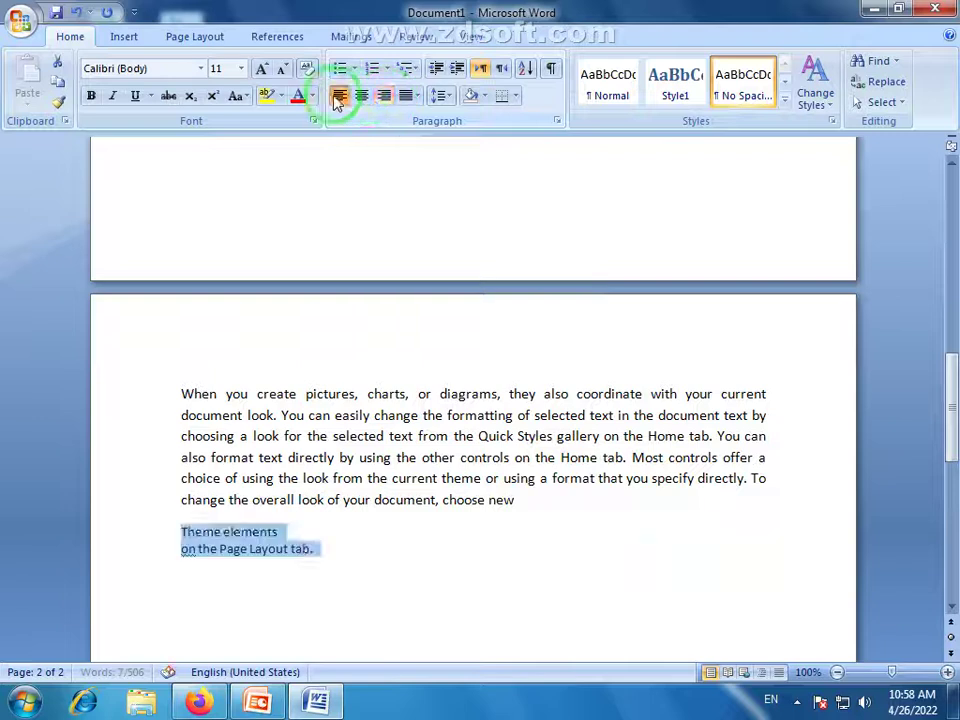
double_click(457, 68)
click(457, 68)
double_click(457, 68)
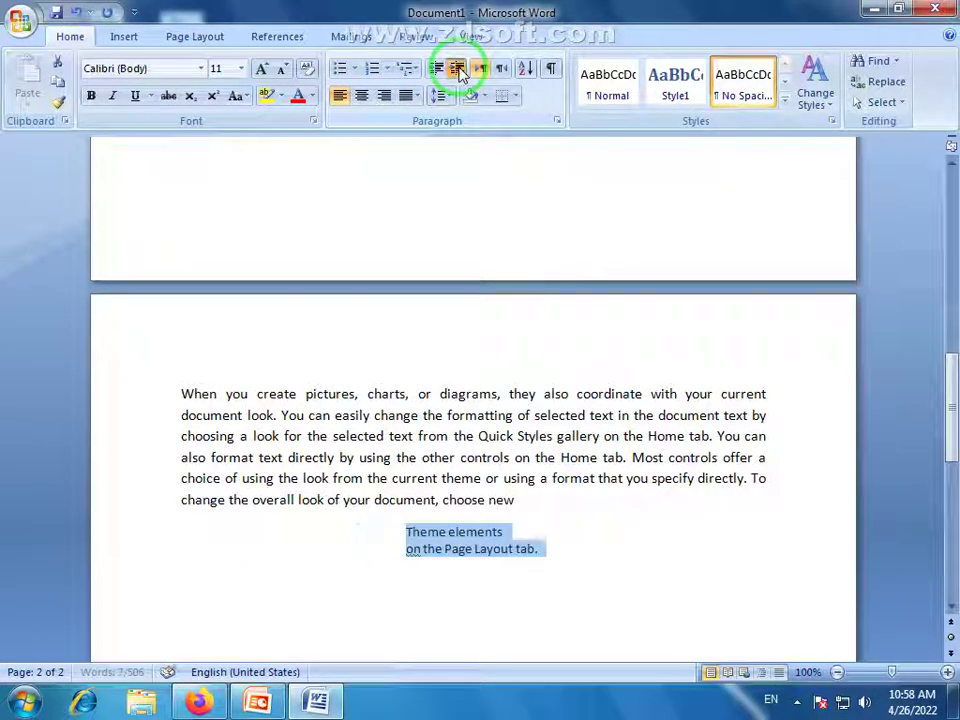
double_click(457, 68)
click(457, 68)
click(457, 68)
click(572, 553)
drag(948, 380, 948, 236)
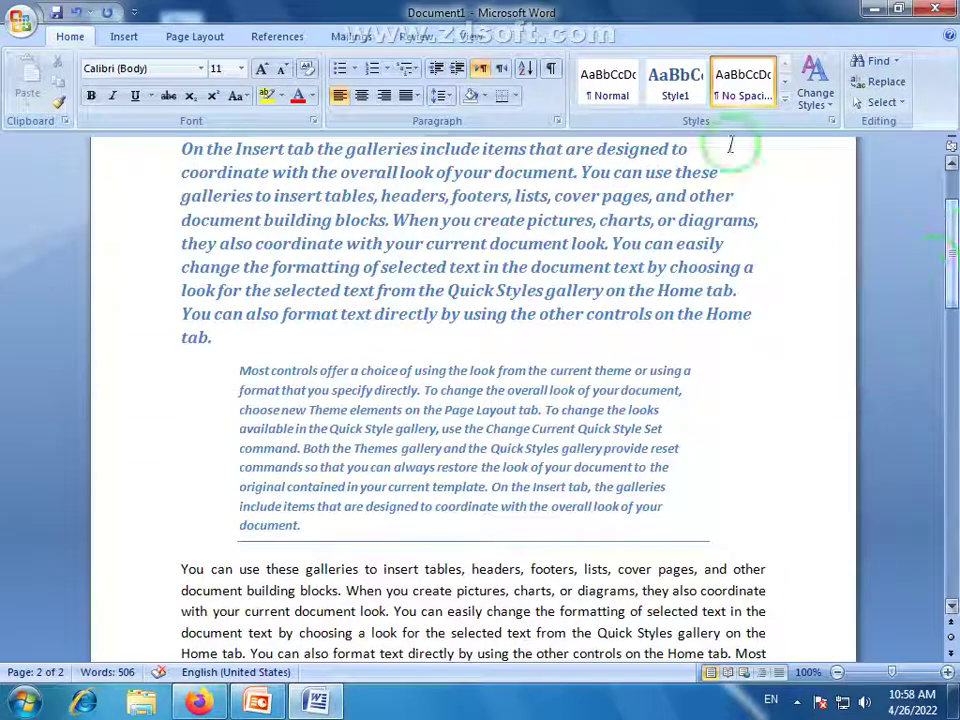